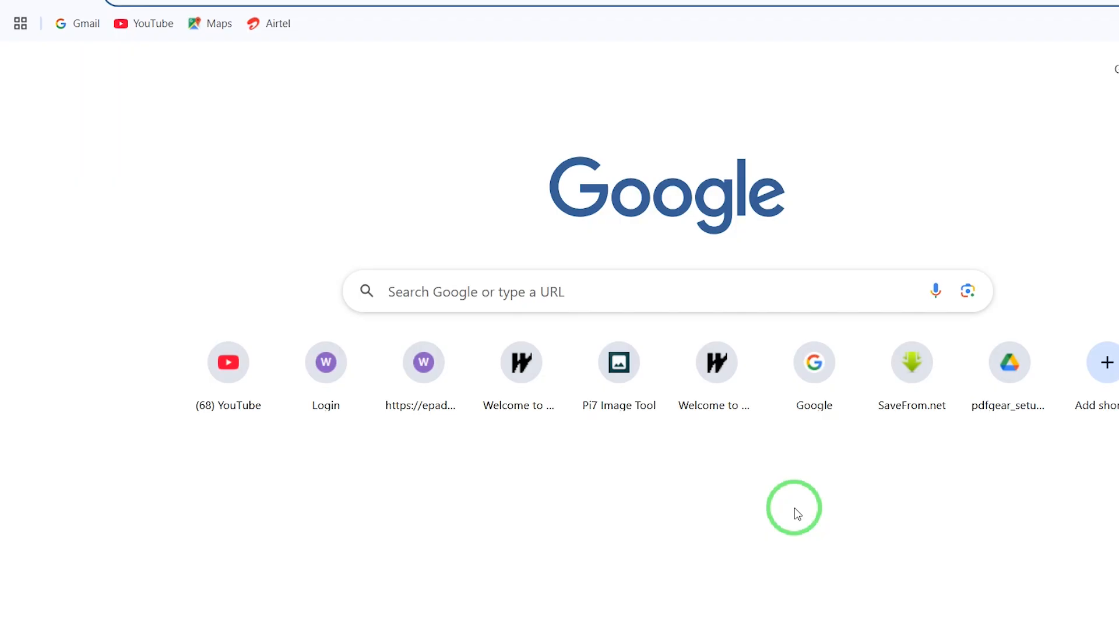
Open the Pi7 Image Tool website at image.pi7.org.
{"action": "left_click", "coordinate": [625, 297]}
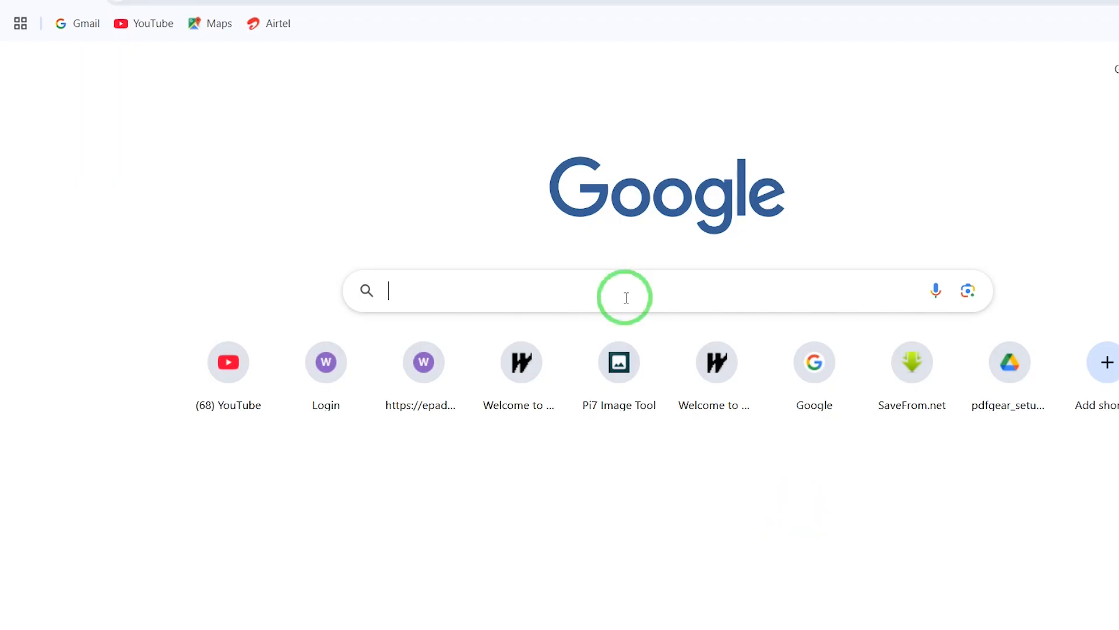
{"action": "type", "text": "im"}
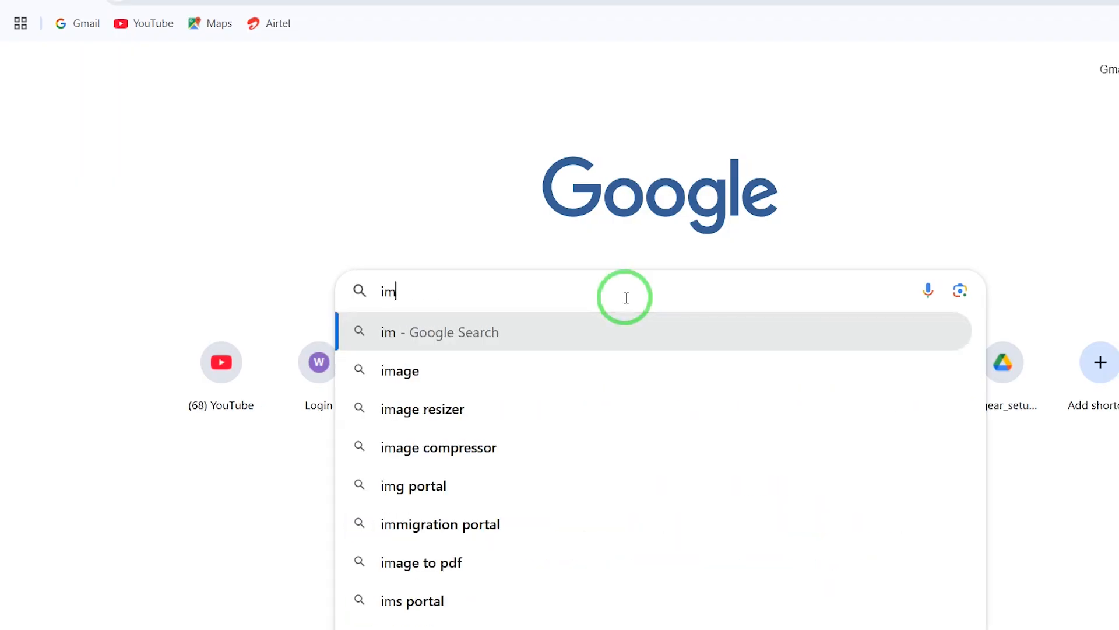
{"action": "type", "text": "age.pi"}
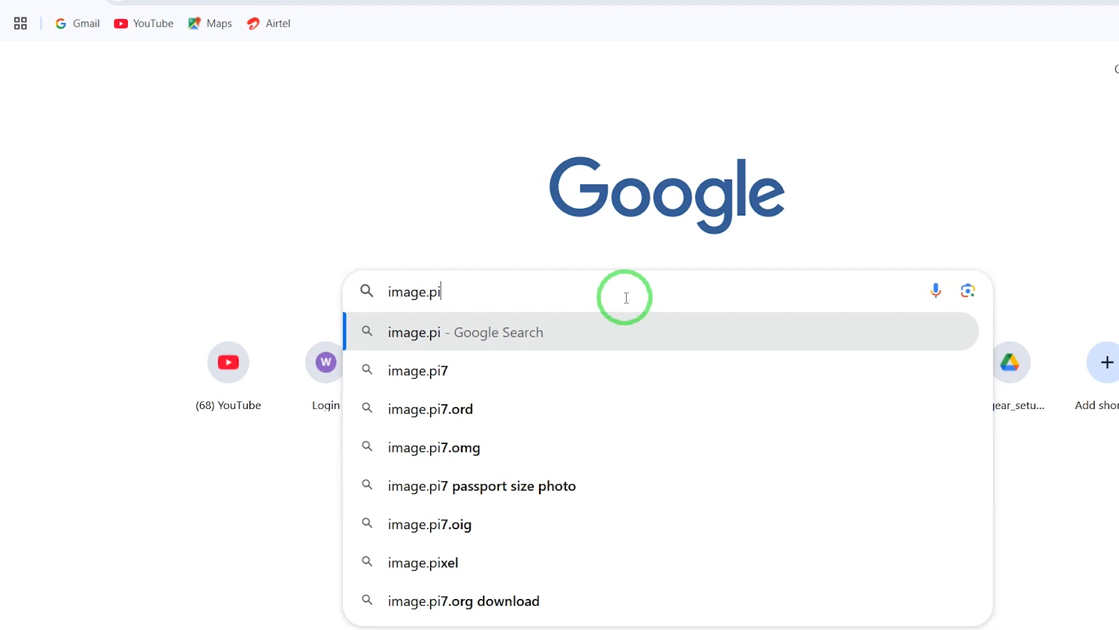
{"action": "type", "text": "7.org"}
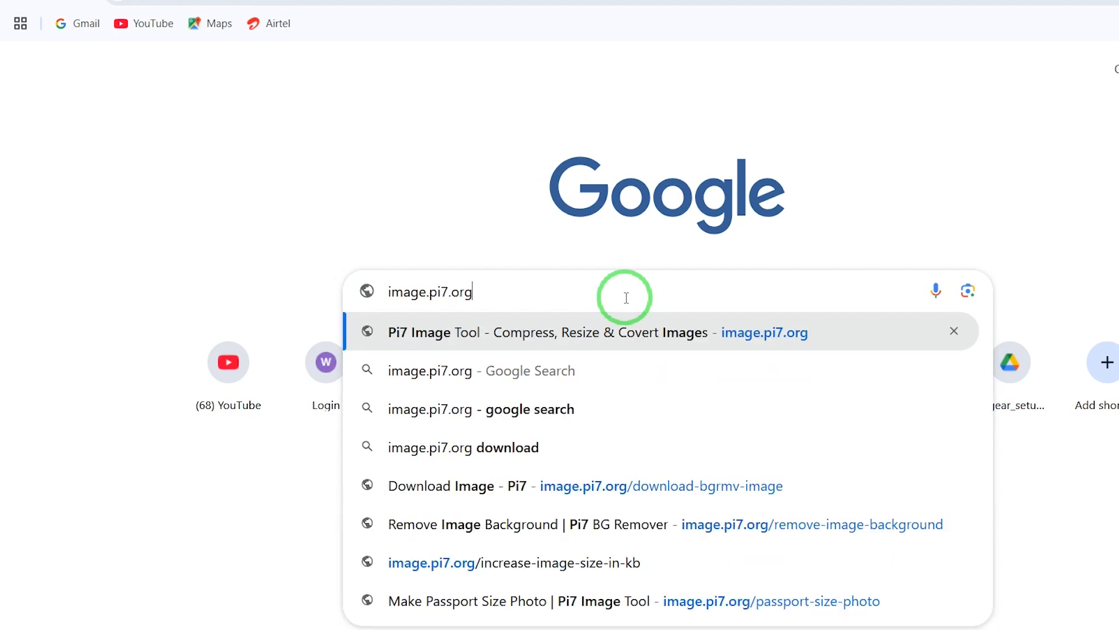
{"action": "key", "text": "Return"}
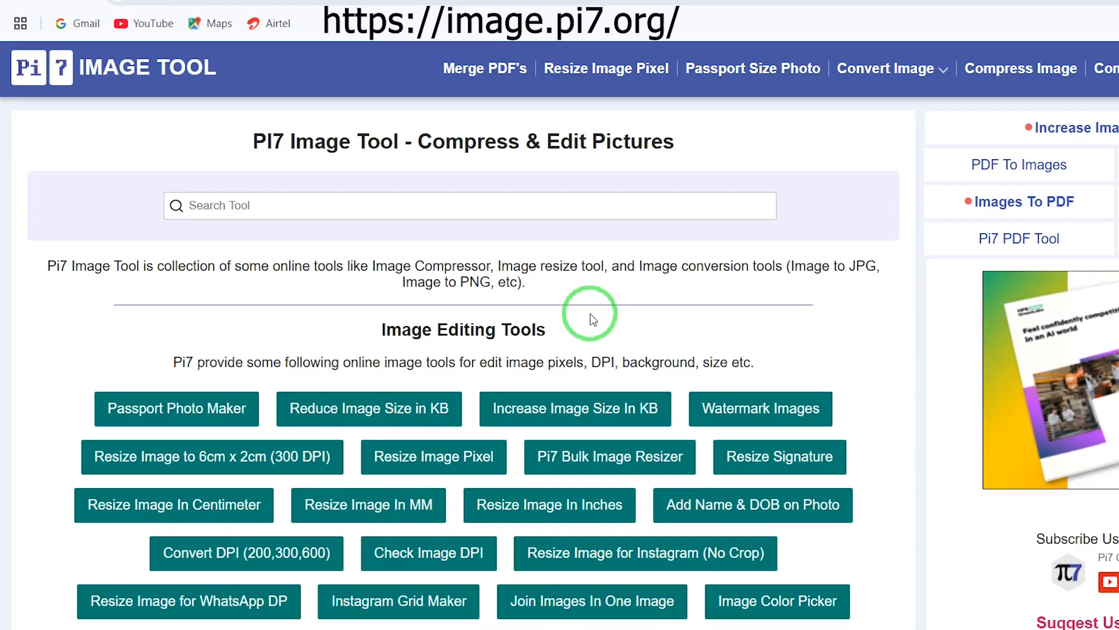
Look through the Image Editing Tools list, including Passport Photo Maker and the tools for reducing or increasing image size in KB.
{"action": "scroll", "coordinate": [588, 315], "scroll_direction": "down", "scroll_amount": 3}
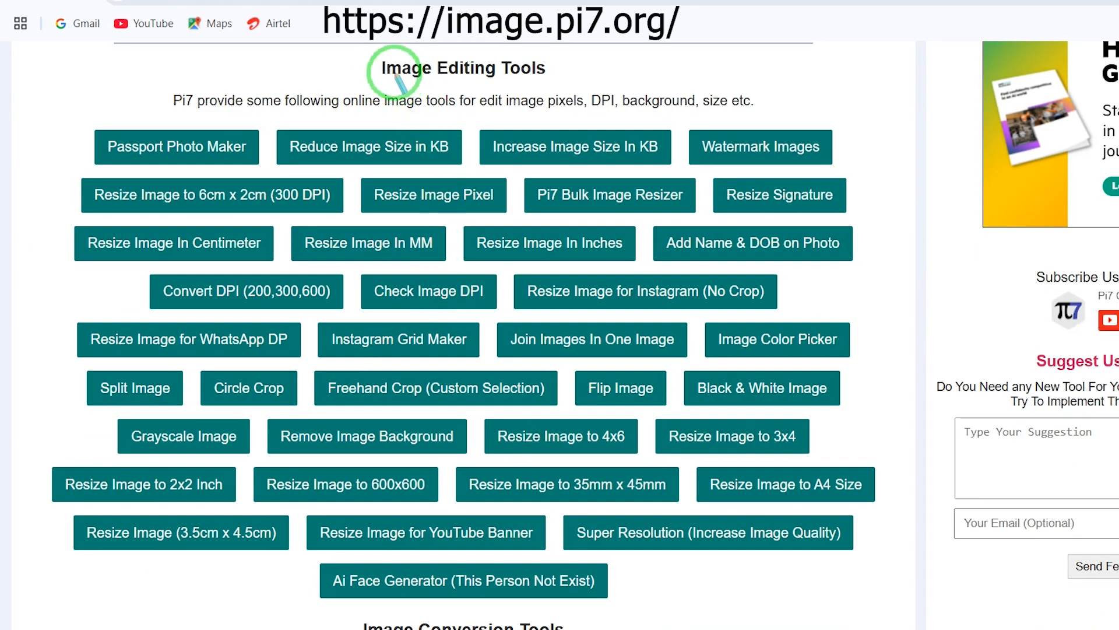
{"action": "left_click_drag", "start_coordinate": [373, 53], "coordinate": [569, 86]}
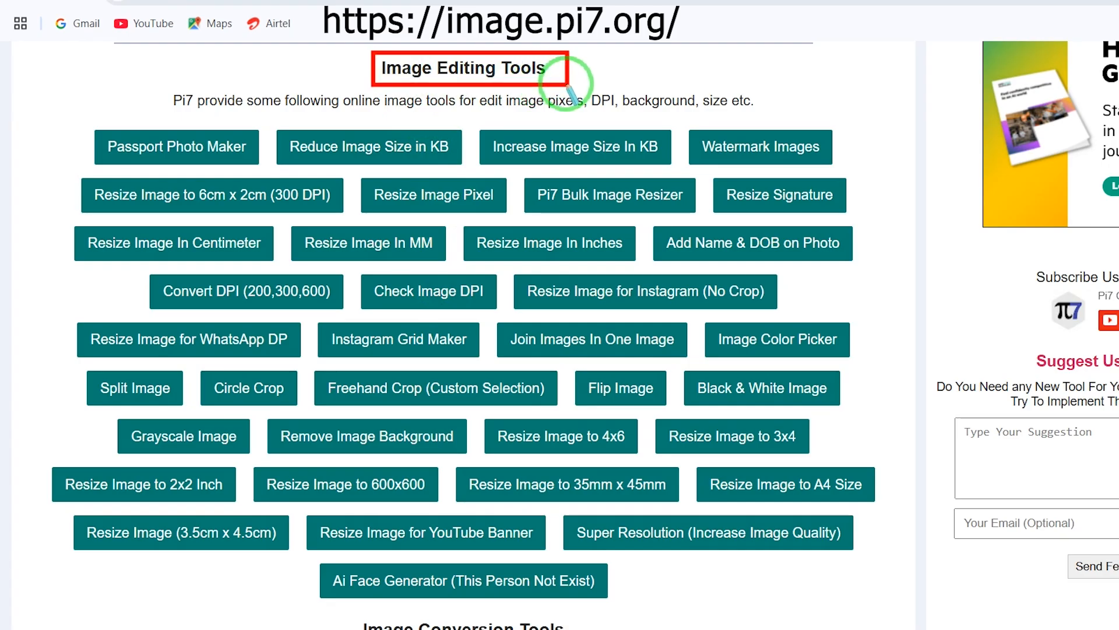
{"action": "mouse_move", "coordinate": [52, 116]}
{"action": "left_mouse_down"}
{"action": "mouse_move", "coordinate": [651, 464]}
{"action": "mouse_move", "coordinate": [874, 626]}
{"action": "mouse_move", "coordinate": [892, 629]}
{"action": "mouse_move", "coordinate": [895, 608]}
{"action": "left_mouse_up"}
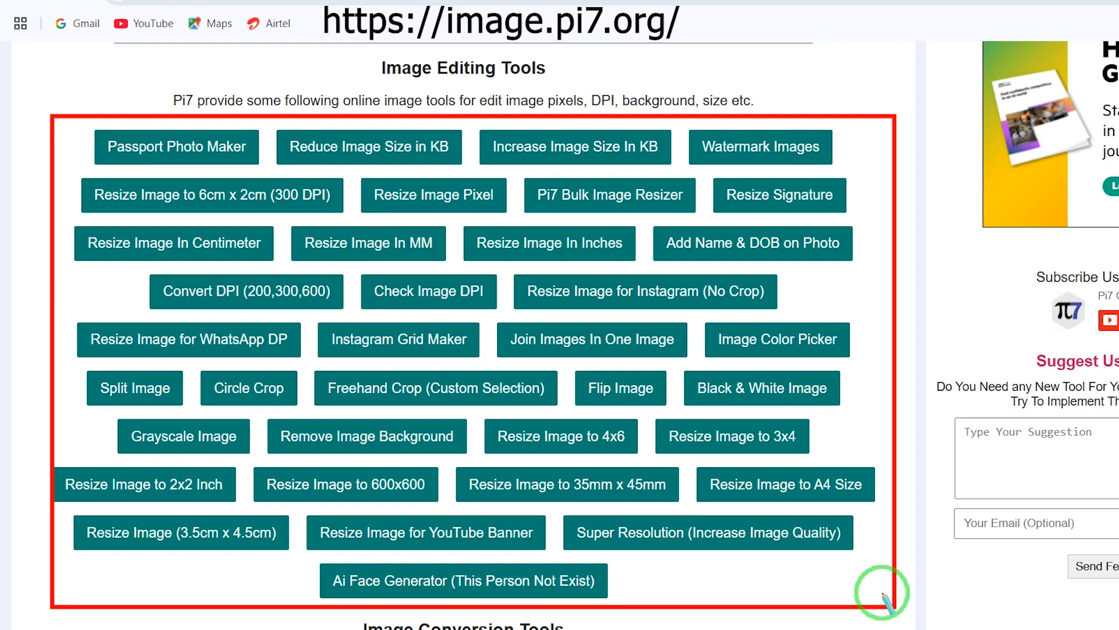
{"action": "left_click_drag", "start_coordinate": [88, 125], "coordinate": [267, 173]}
{"action": "mouse_move", "coordinate": [270, 123]}
{"action": "left_mouse_down"}
{"action": "mouse_move", "coordinate": [401, 174]}
{"action": "mouse_move", "coordinate": [467, 169]}
{"action": "left_mouse_up"}
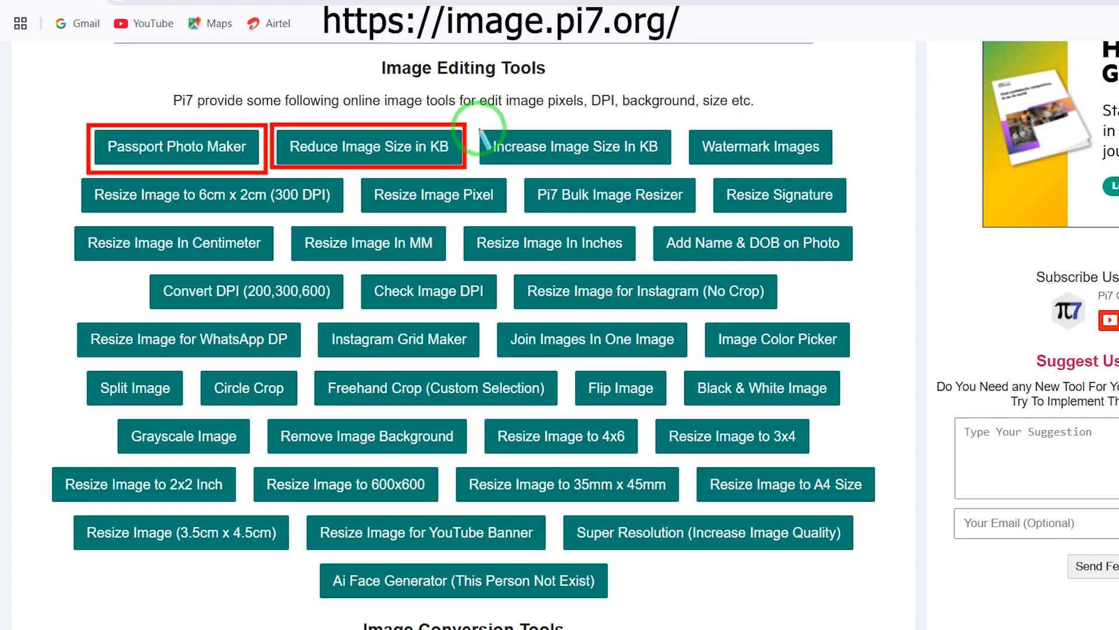
{"action": "mouse_move", "coordinate": [480, 131]}
{"action": "left_mouse_down"}
{"action": "mouse_move", "coordinate": [545, 162]}
{"action": "mouse_move", "coordinate": [671, 172]}
{"action": "left_mouse_up"}
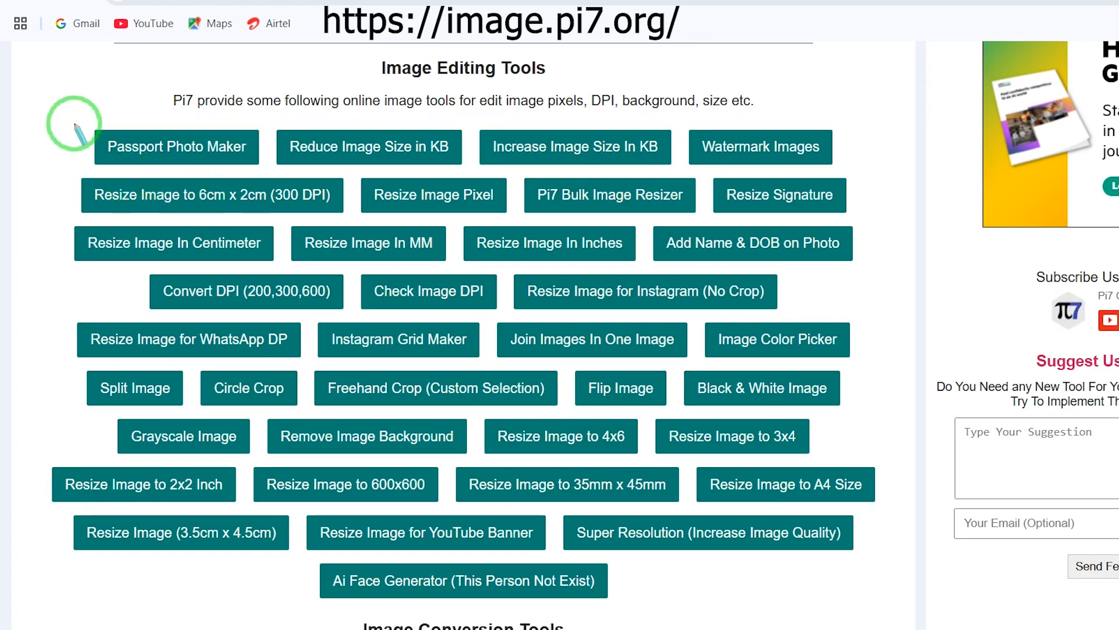
{"action": "mouse_move", "coordinate": [74, 124]}
{"action": "left_mouse_down"}
{"action": "mouse_move", "coordinate": [465, 444]}
{"action": "mouse_move", "coordinate": [871, 601]}
{"action": "left_mouse_up"}
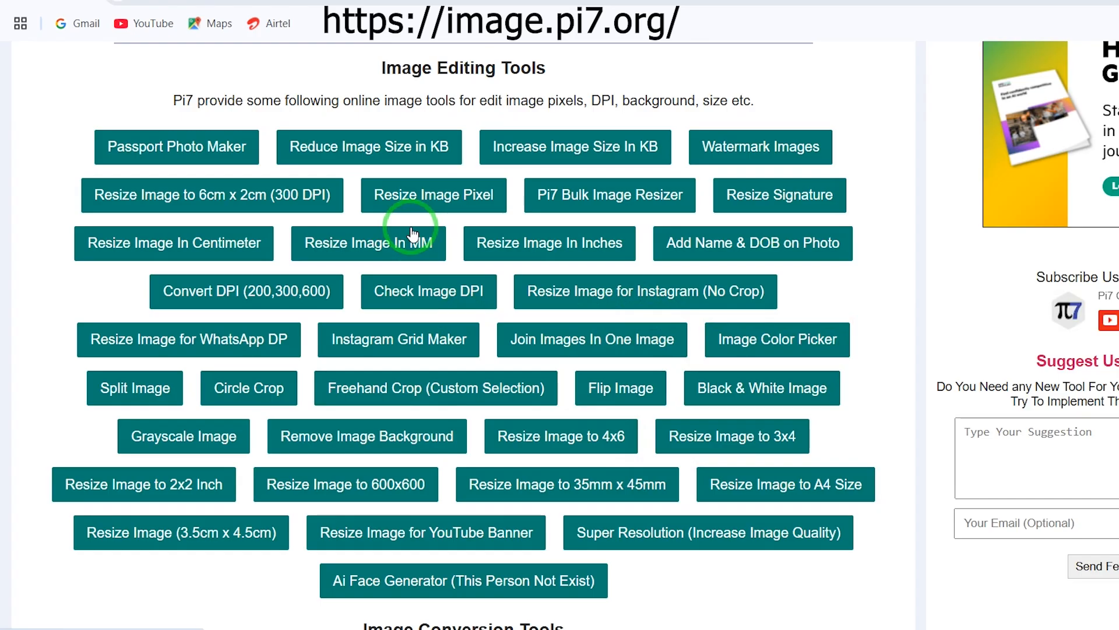
Open the Passport Photo Maker and load the portrait photo into it.
{"action": "left_click", "coordinate": [171, 148]}
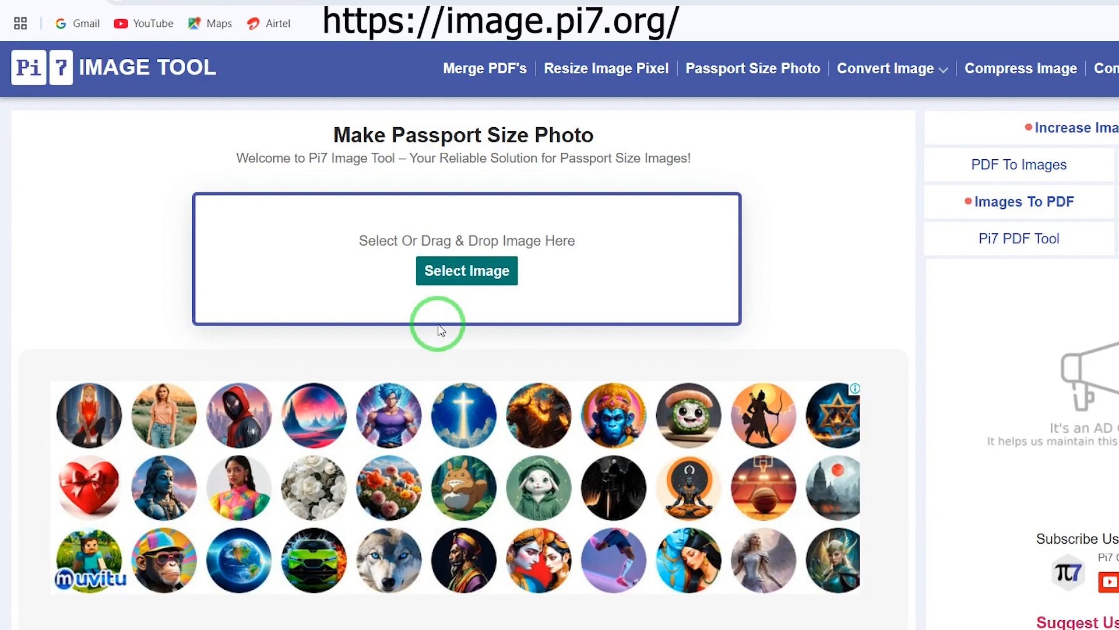
{"action": "left_click", "coordinate": [461, 274]}
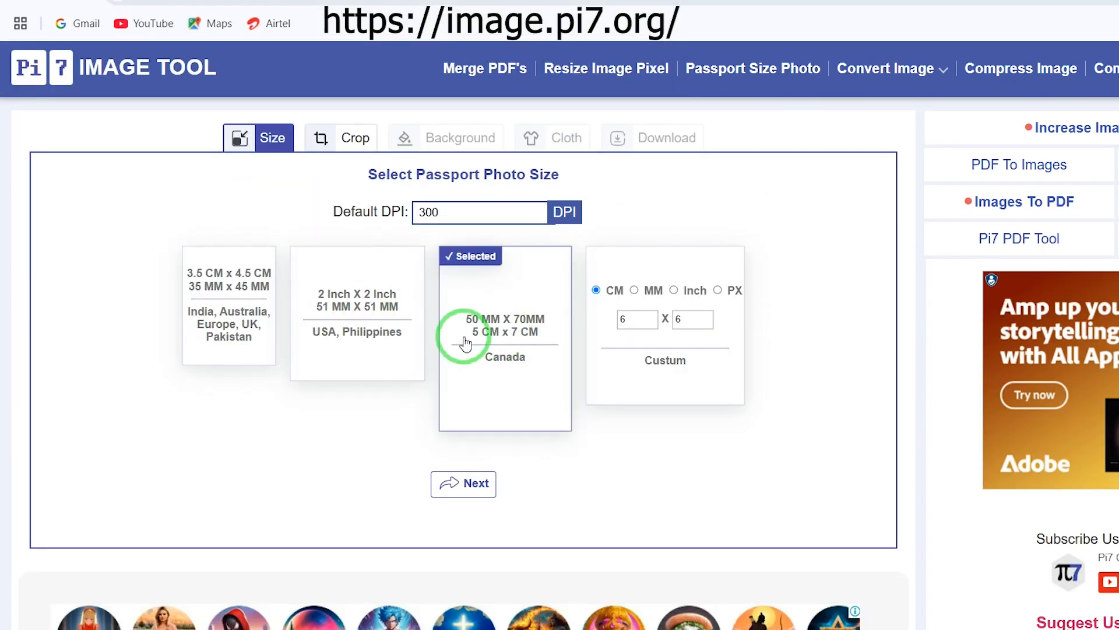
Try the 2 x 2 inch, 3.5 x 4.5 cm and custom passport photo sizes.
{"action": "left_click", "coordinate": [357, 314]}
{"action": "left_click", "coordinate": [237, 325]}
{"action": "left_click", "coordinate": [345, 325]}
{"action": "left_click", "coordinate": [362, 324]}
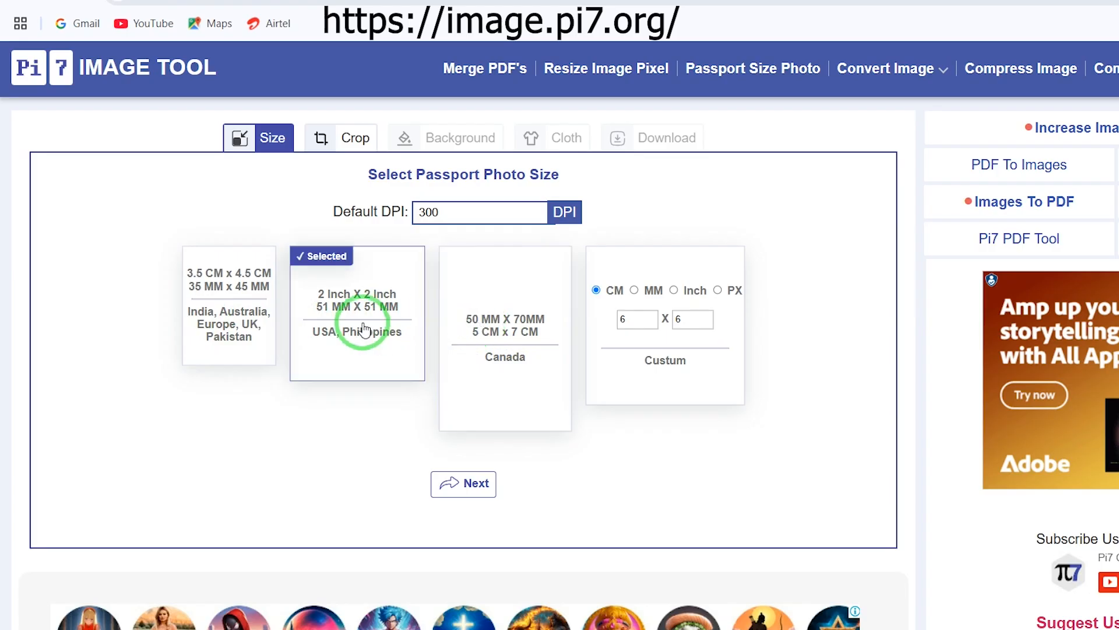
{"action": "left_click", "coordinate": [175, 309]}
{"action": "left_click", "coordinate": [225, 320]}
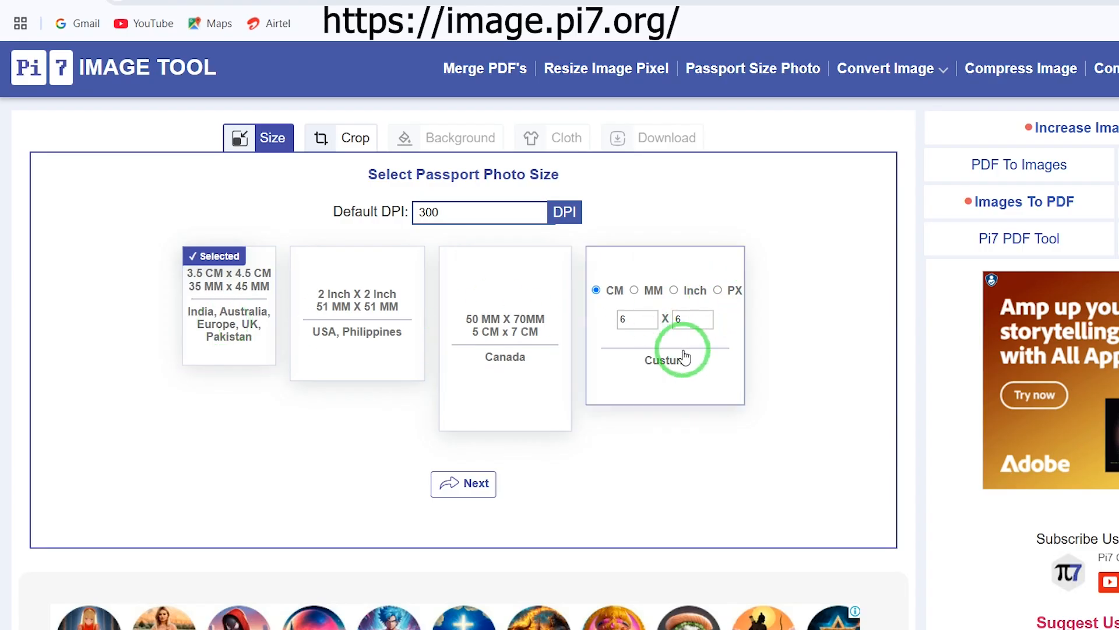
{"action": "left_click", "coordinate": [667, 356]}
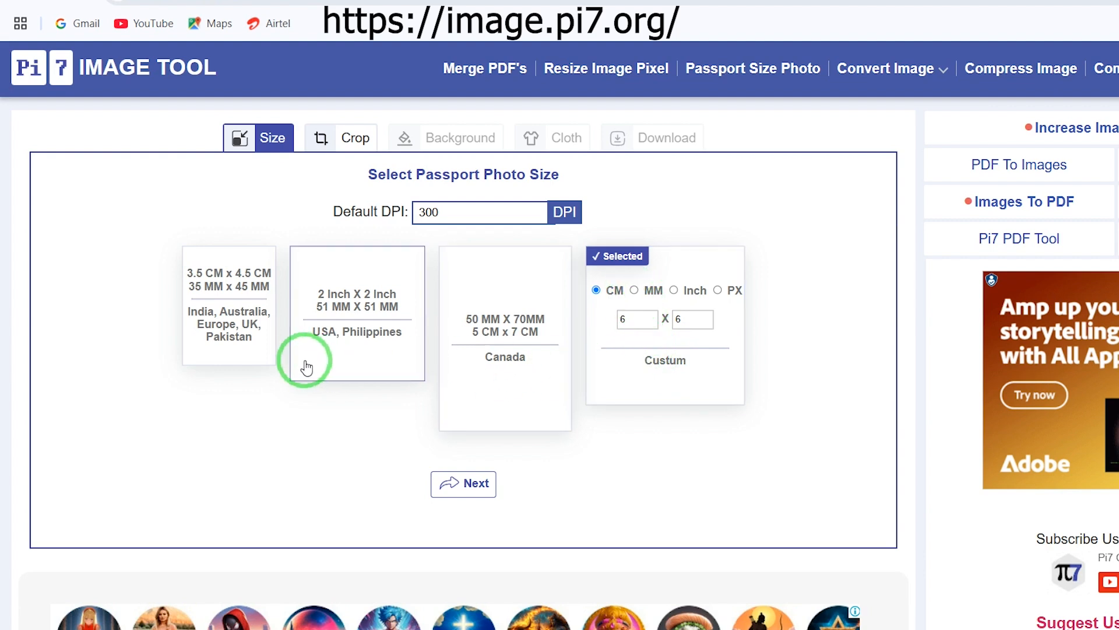
Choose the 3.5 x 4.5 cm passport size and shrink the crop frame to the man's head and shoulders.
{"action": "left_click", "coordinate": [236, 344]}
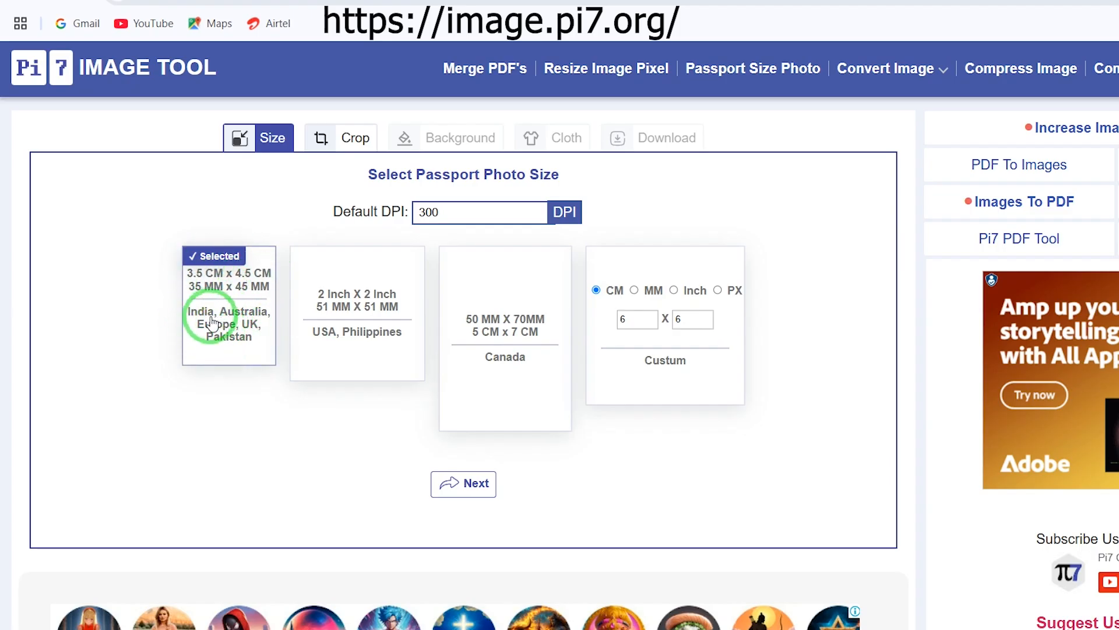
{"action": "left_click", "coordinate": [439, 480]}
{"action": "left_click", "coordinate": [537, 422]}
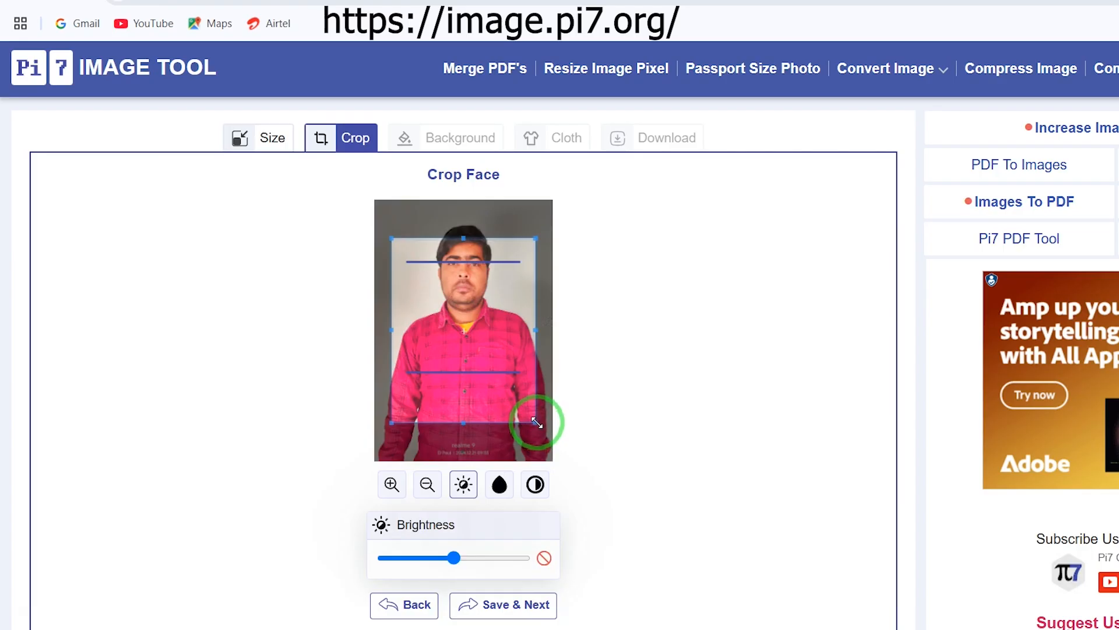
{"action": "left_click_drag", "start_coordinate": [536, 423], "coordinate": [477, 325]}
{"action": "scroll", "coordinate": [467, 411], "scroll_direction": "down", "scroll_amount": 2}
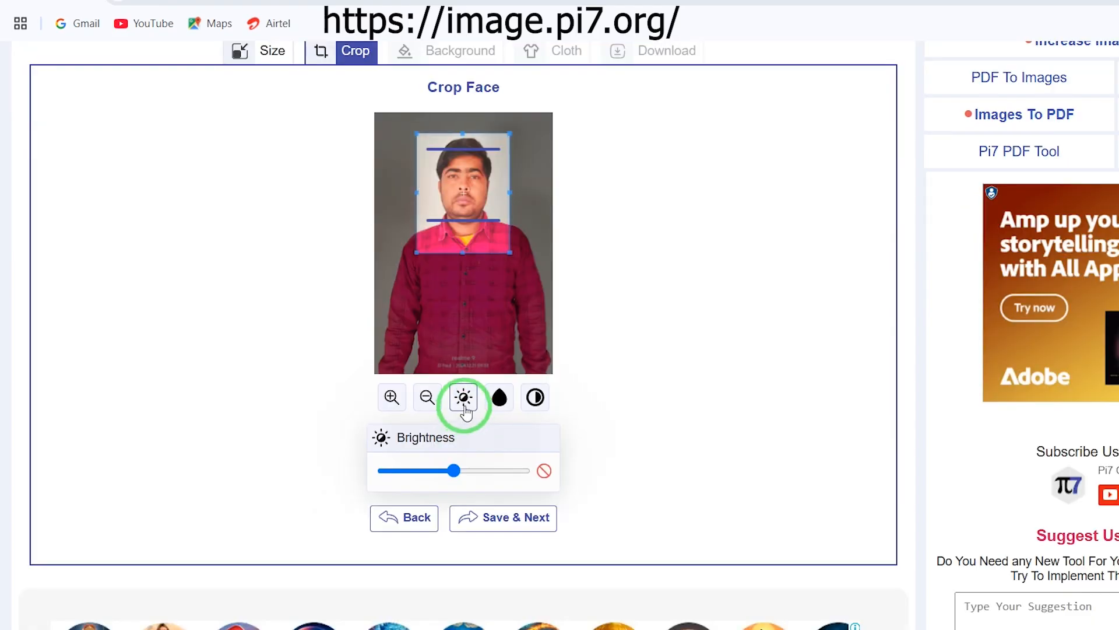
Fine-tune the photo's brightness, raise its contrast slightly and save the cropped result.
{"action": "left_click", "coordinate": [453, 469]}
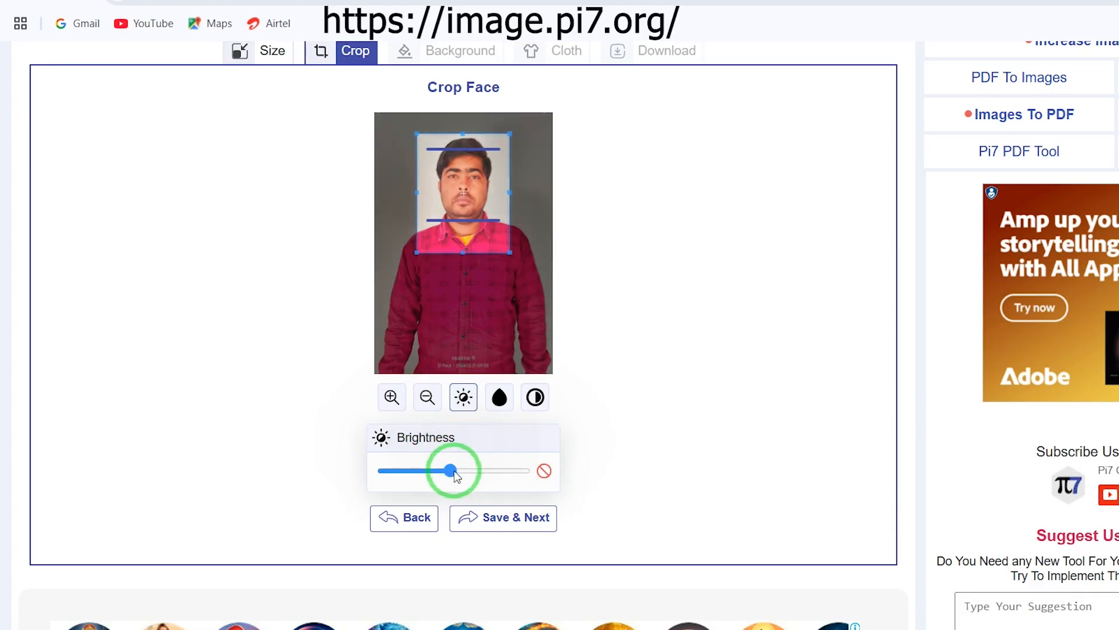
{"action": "left_click_drag", "start_coordinate": [454, 471], "coordinate": [453, 472]}
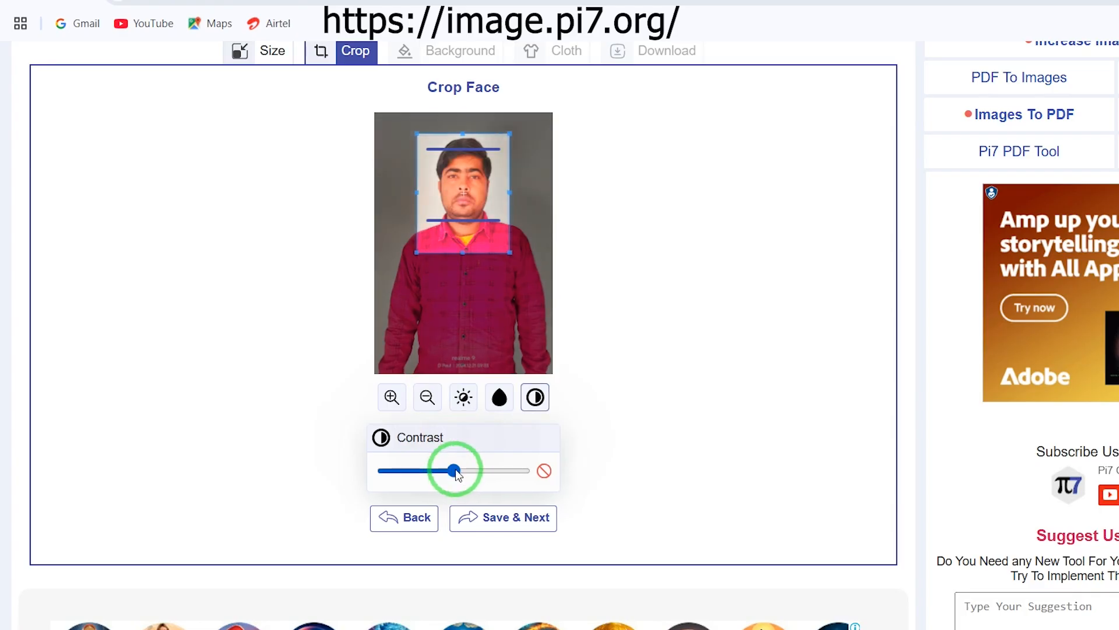
{"action": "left_click_drag", "start_coordinate": [455, 471], "coordinate": [463, 475]}
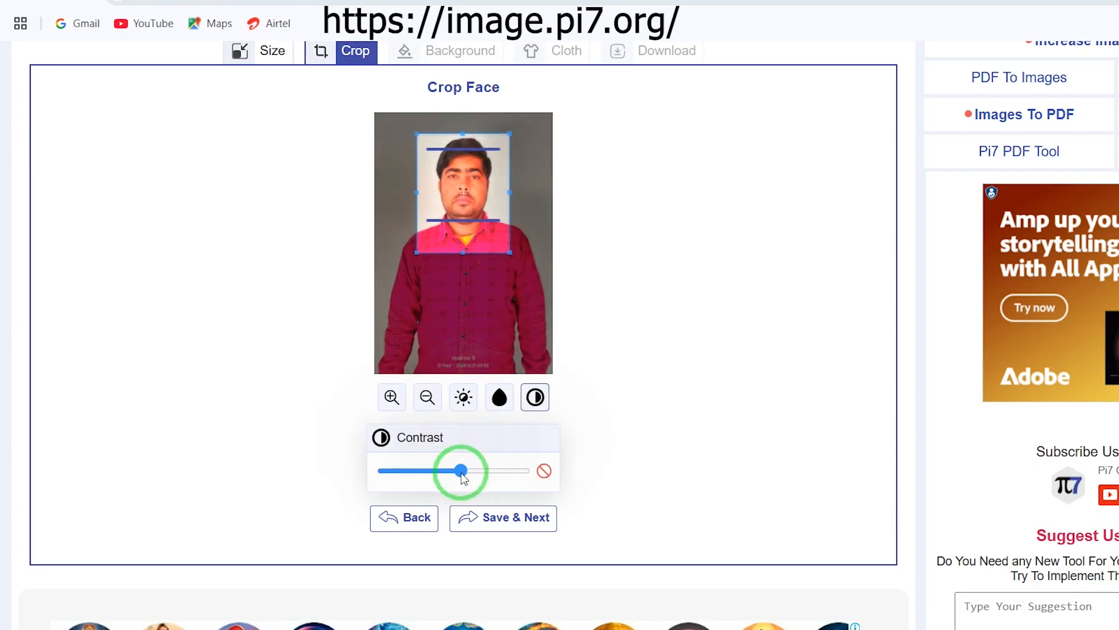
{"action": "left_click", "coordinate": [520, 520]}
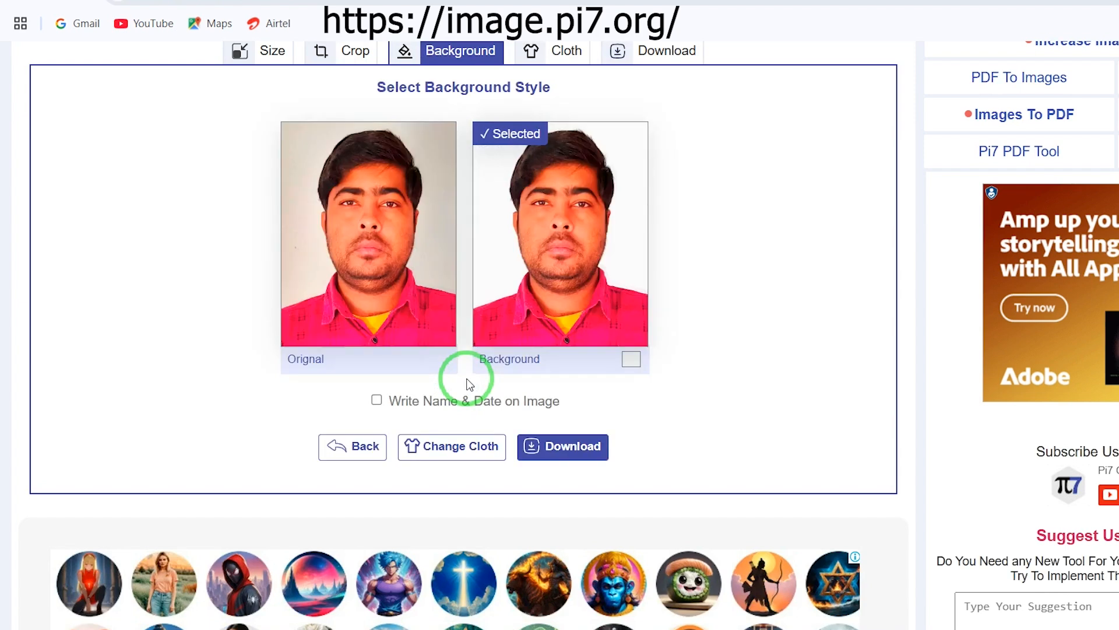
Change the photo's background colour to blue with RGB values 18, 25, 222.
{"action": "left_click", "coordinate": [631, 361]}
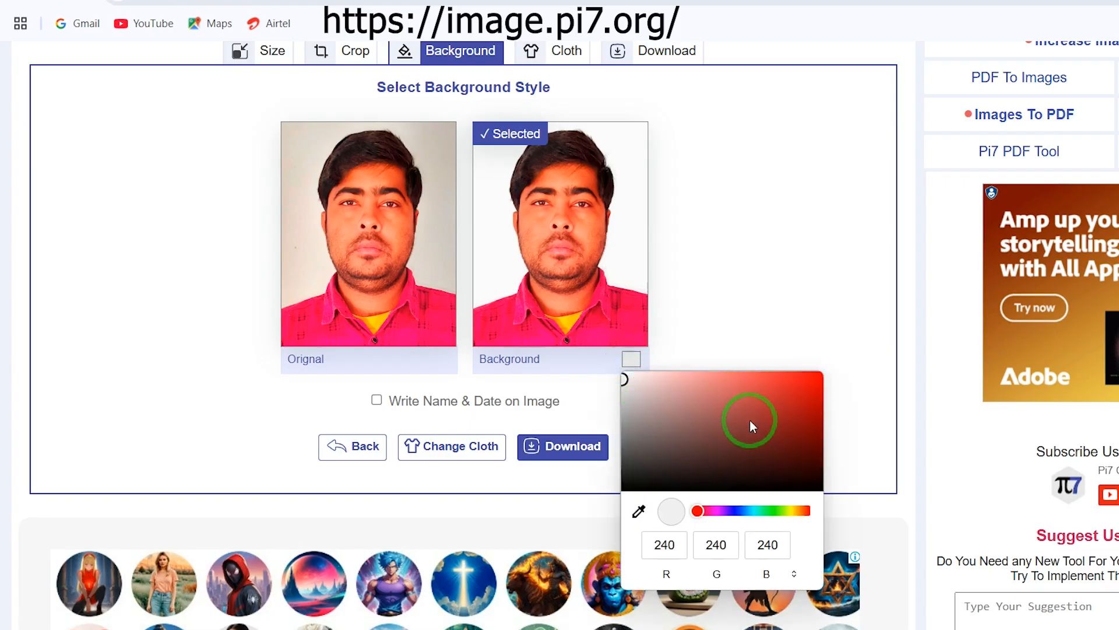
{"action": "left_click_drag", "start_coordinate": [779, 401], "coordinate": [787, 391]}
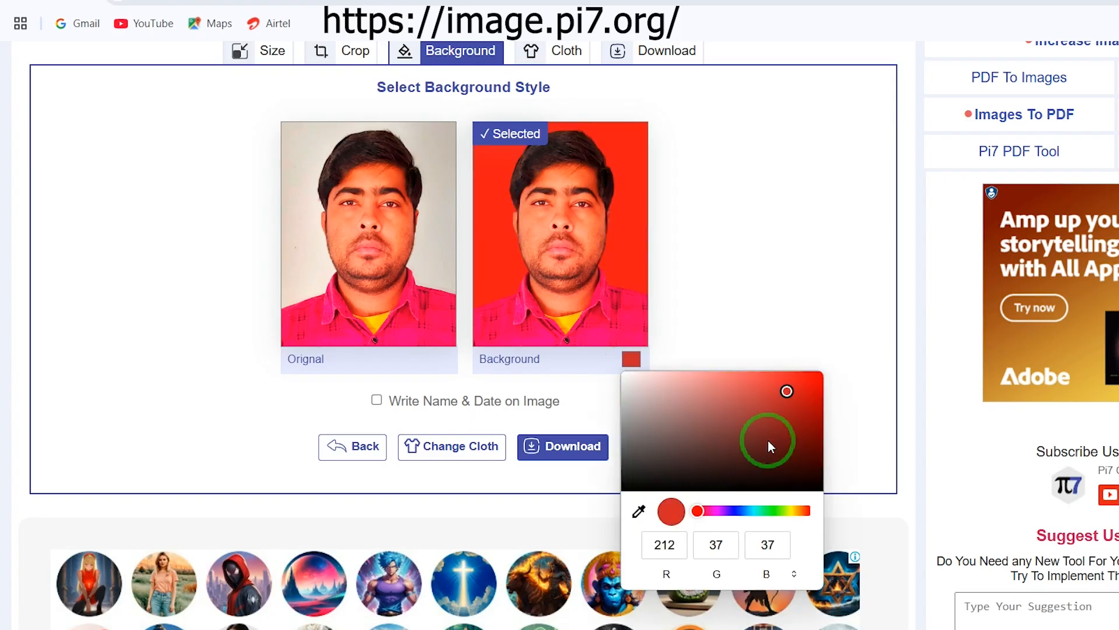
{"action": "left_click", "coordinate": [736, 510]}
{"action": "left_click", "coordinate": [805, 388]}
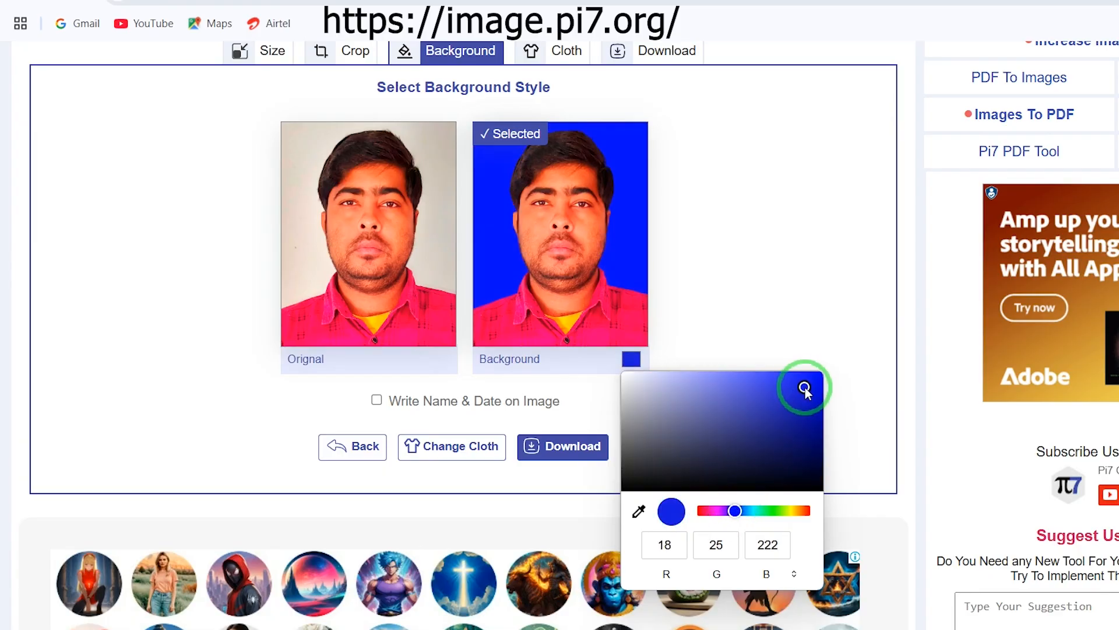
{"action": "left_click", "coordinate": [756, 354]}
Proceed to the passport photo download options and try the A4 and 3 / A4 sheet layouts.
{"action": "left_click", "coordinate": [569, 448]}
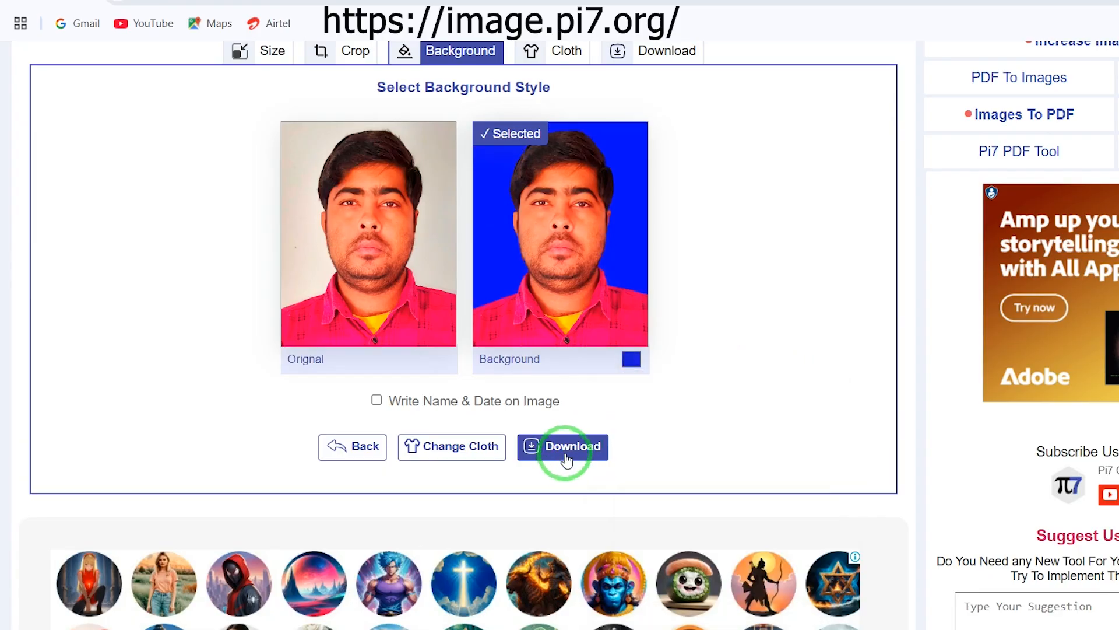
{"action": "left_click", "coordinate": [558, 444]}
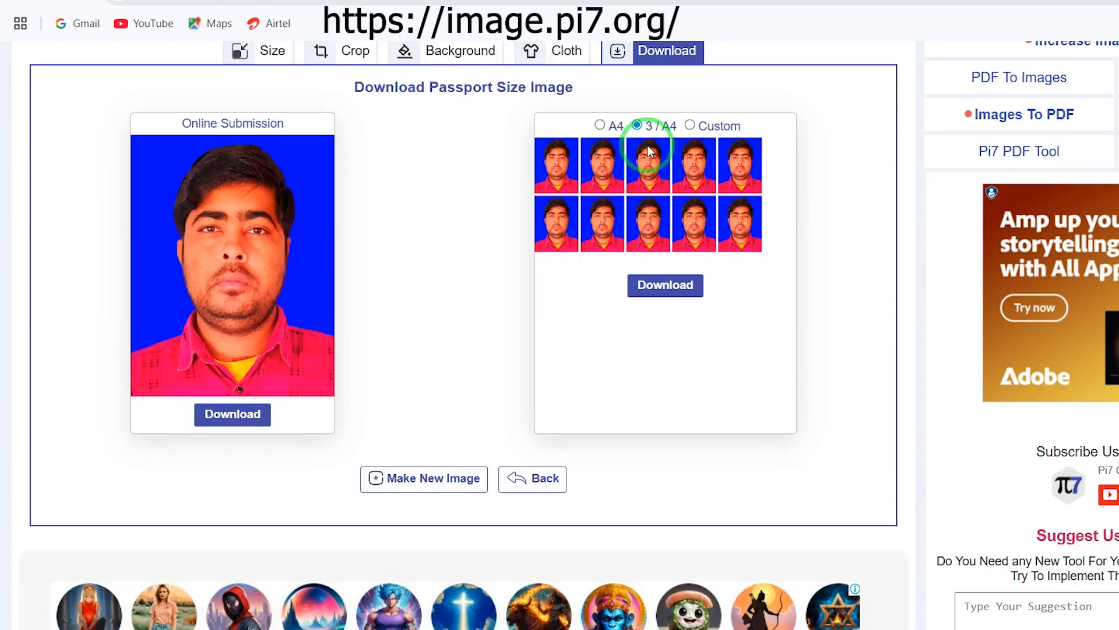
{"action": "left_click", "coordinate": [600, 125]}
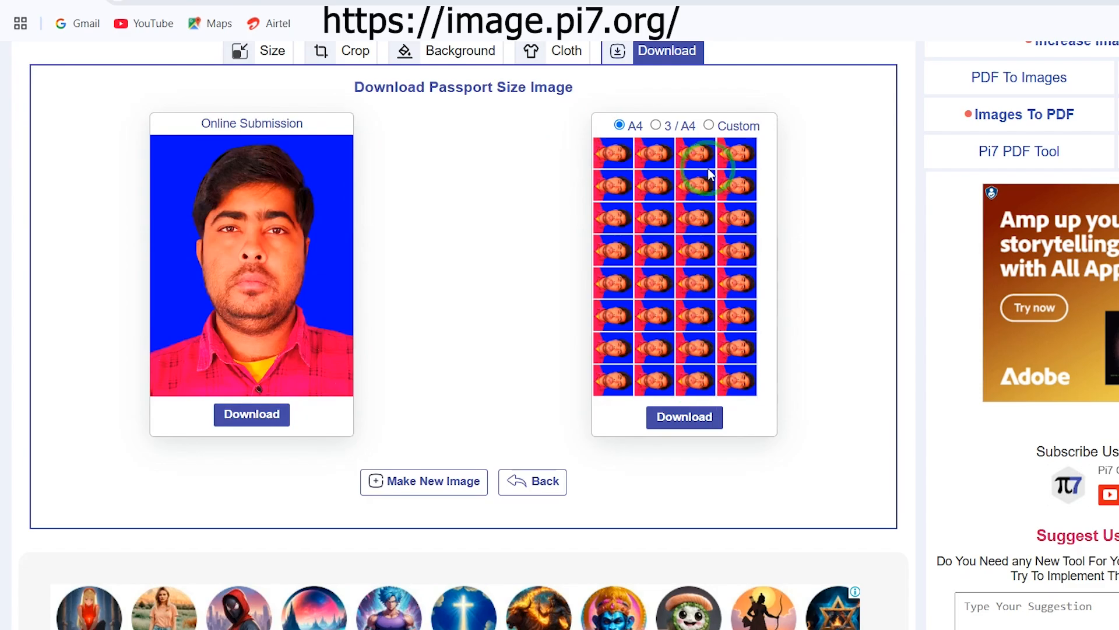
{"action": "left_click", "coordinate": [690, 128]}
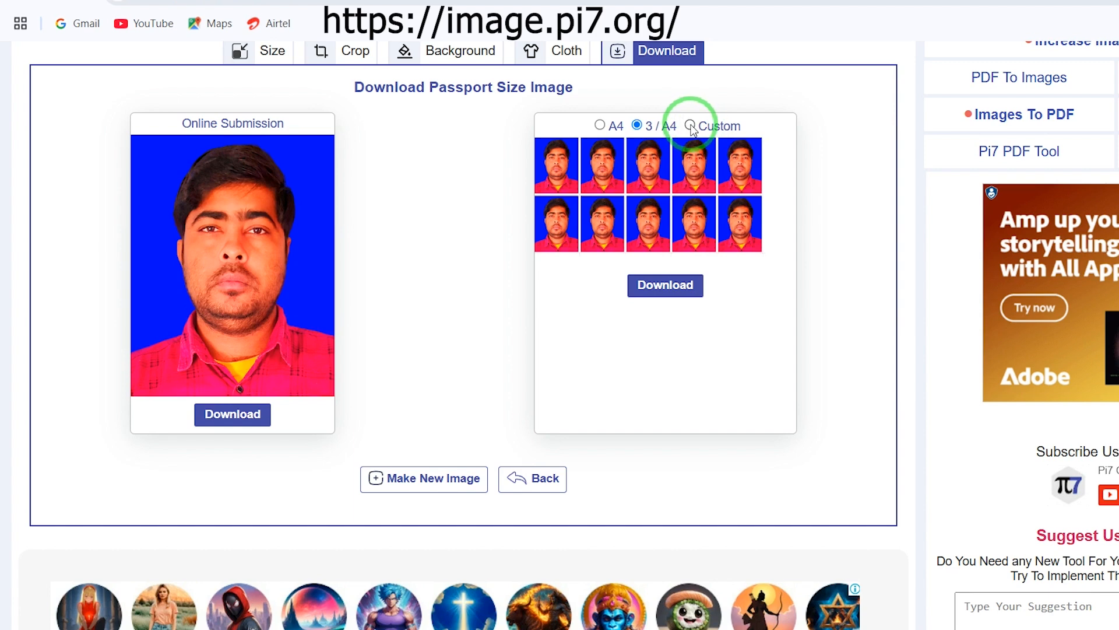
Arrange the passport photos on a custom sheet 100 mm wide and 150 mm high and download it.
{"action": "left_click", "coordinate": [690, 126]}
{"action": "left_click", "coordinate": [607, 174]}
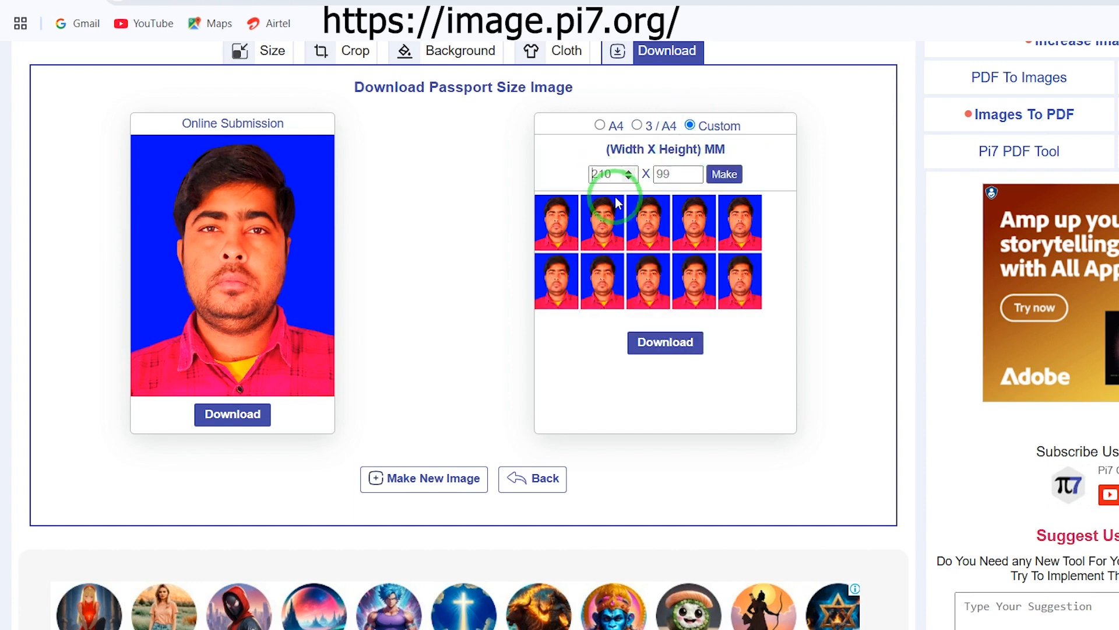
{"action": "type", "text": "100"}
{"action": "left_click", "coordinate": [675, 173]}
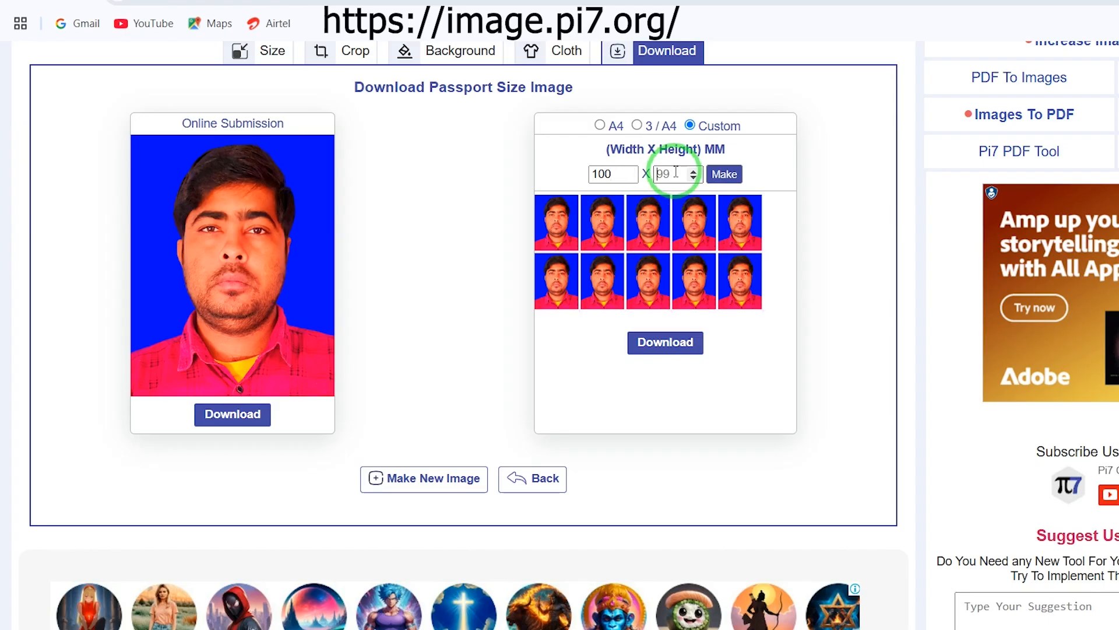
{"action": "type", "text": "150"}
{"action": "left_click", "coordinate": [727, 174]}
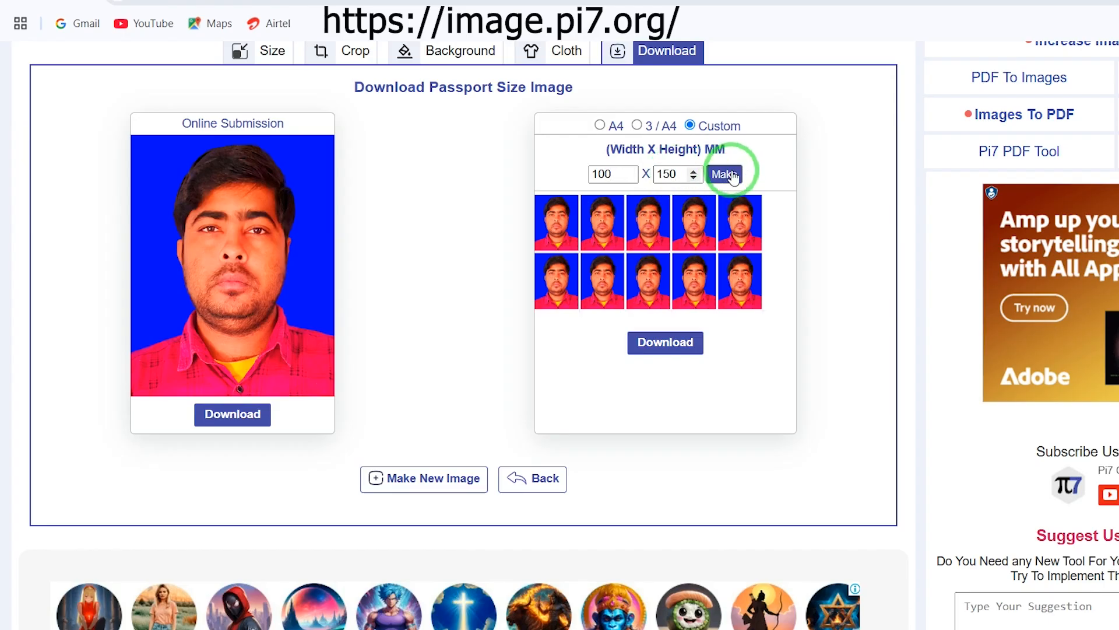
{"action": "left_click", "coordinate": [731, 176]}
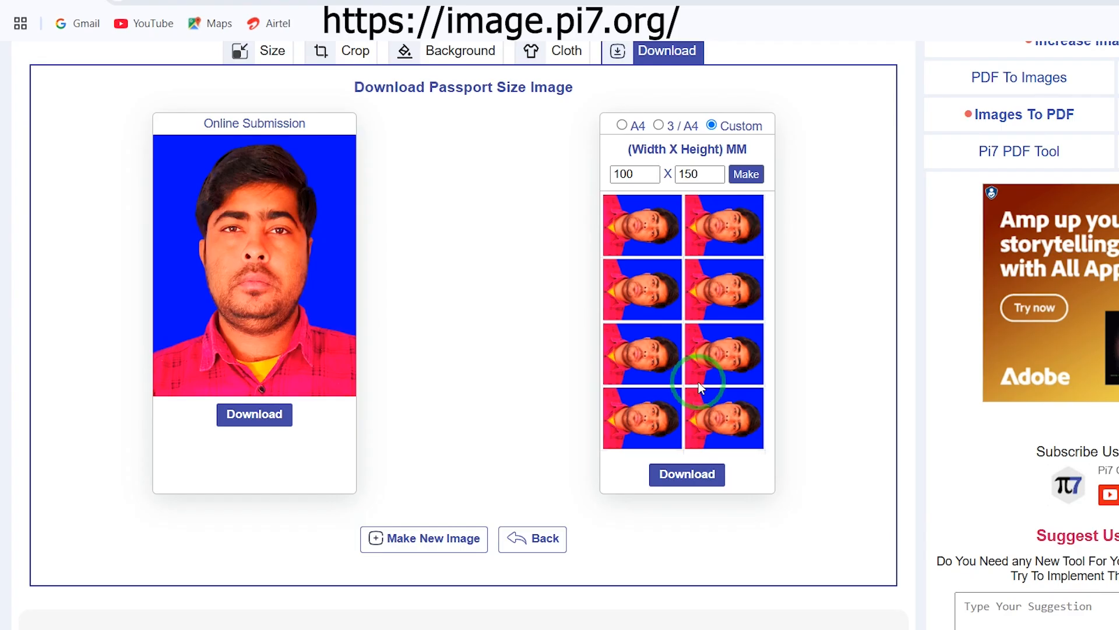
{"action": "left_click", "coordinate": [692, 475]}
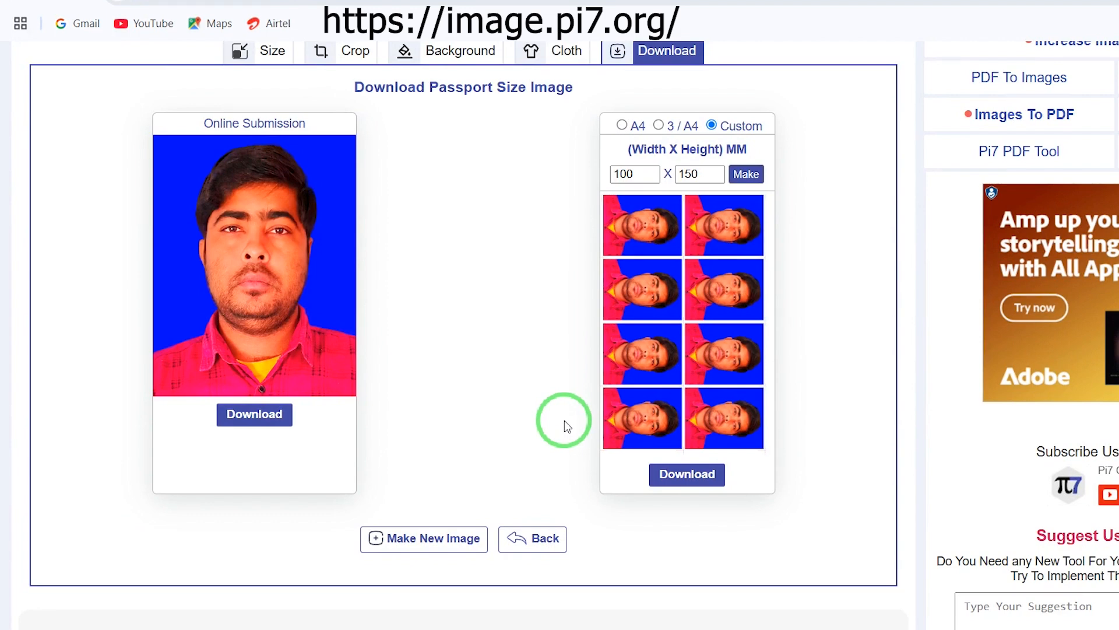
Return to the passport photo size selection, set a custom size of 30 mm by 35 mm and proceed to cropping.
{"action": "left_click", "coordinate": [537, 540]}
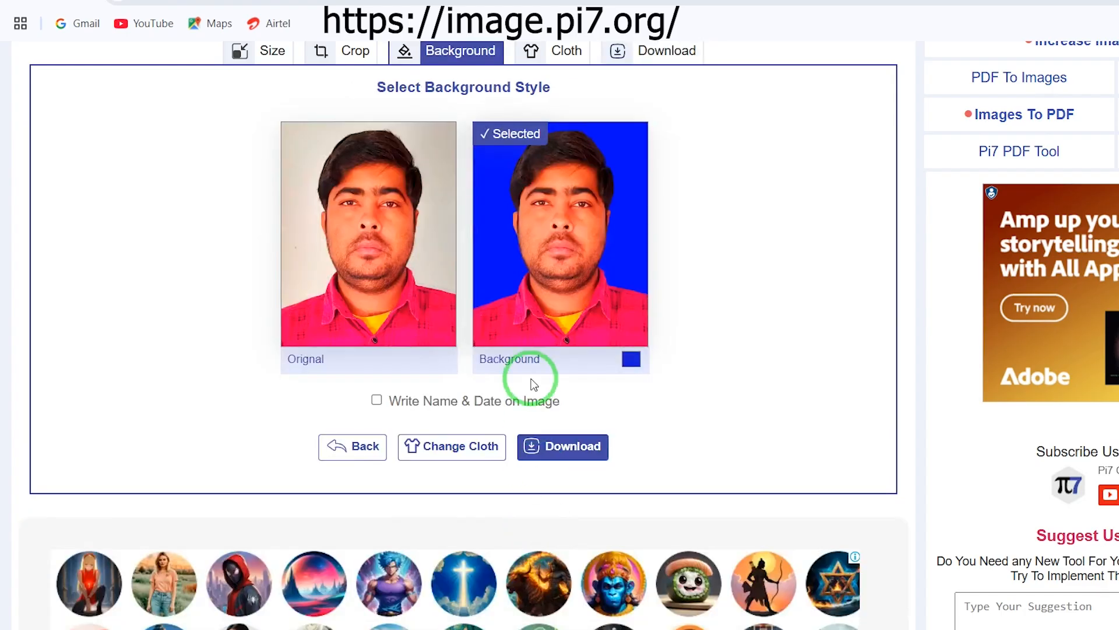
{"action": "left_click", "coordinate": [364, 449]}
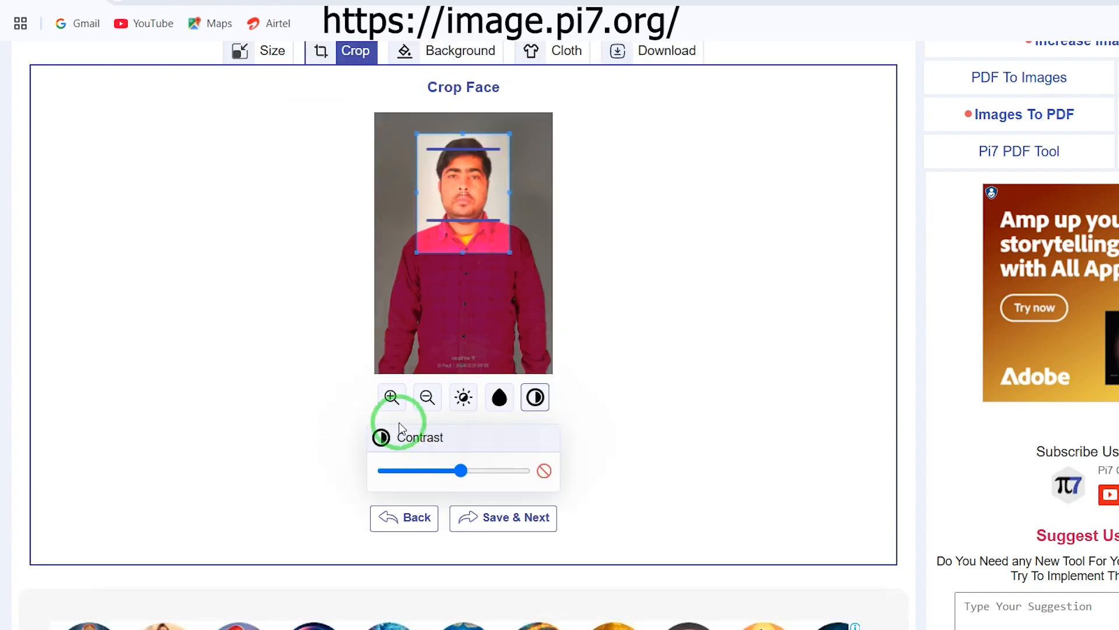
{"action": "left_click", "coordinate": [405, 517]}
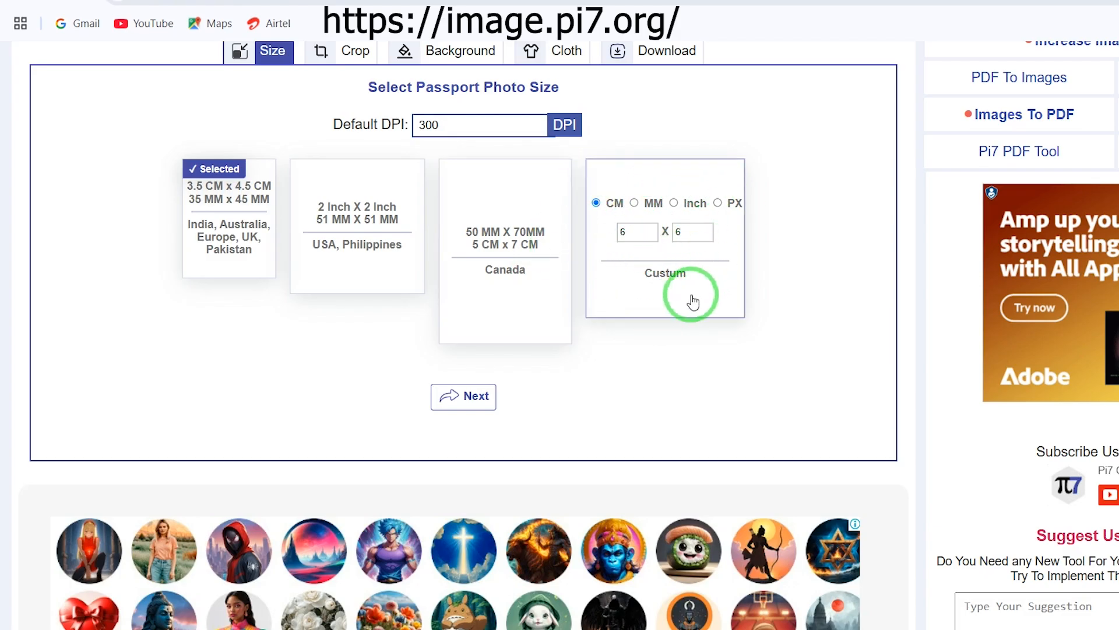
{"action": "left_click", "coordinate": [678, 274]}
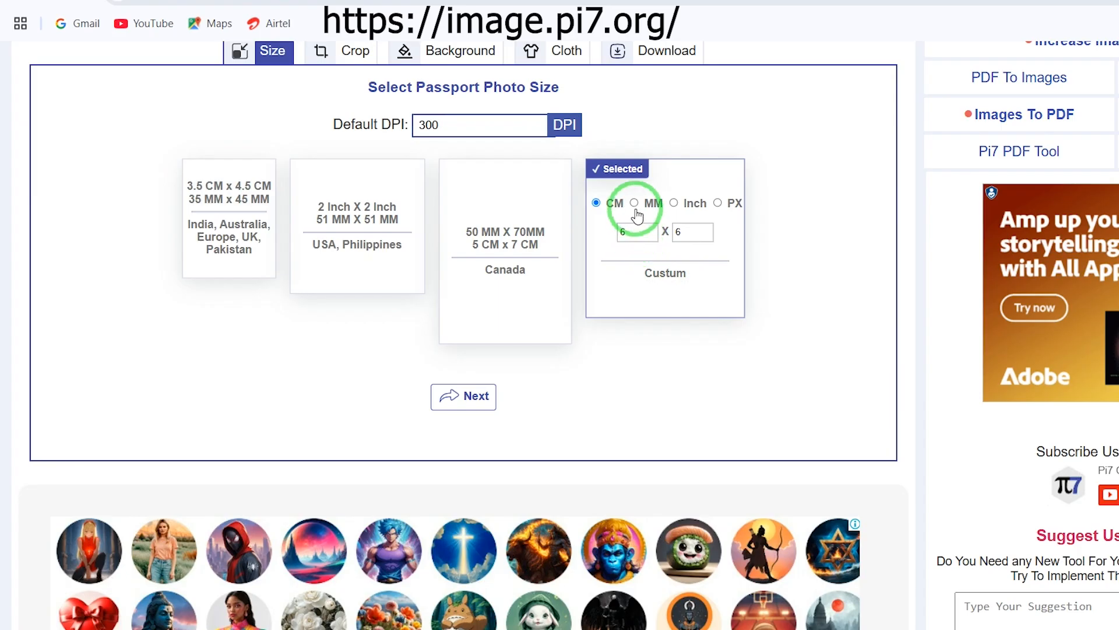
{"action": "left_click", "coordinate": [646, 204]}
{"action": "double_click", "coordinate": [627, 232]}
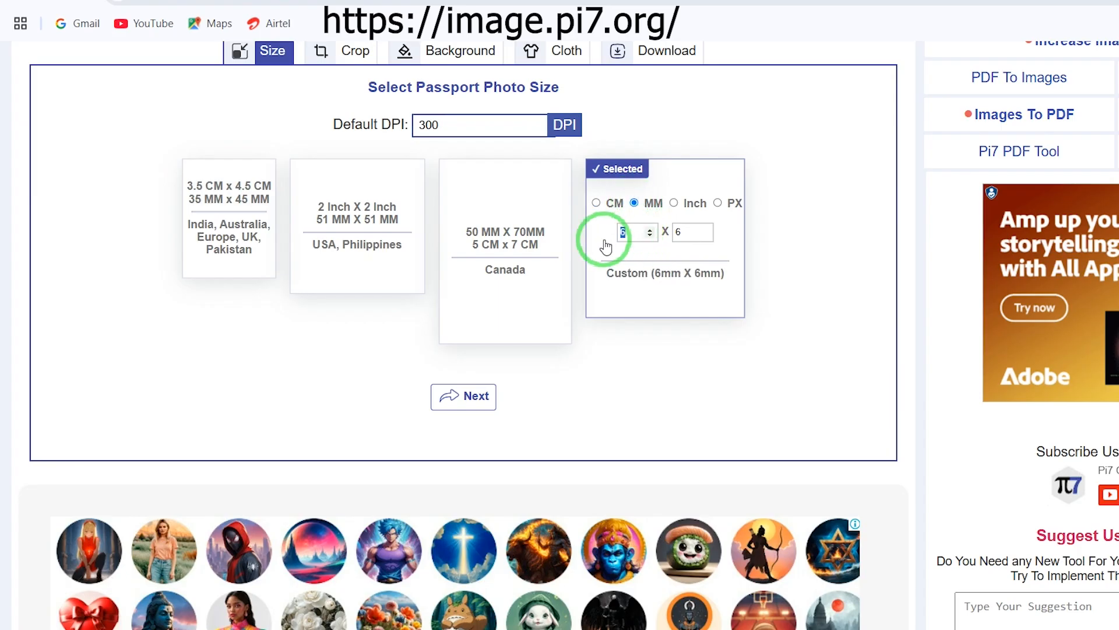
{"action": "type", "text": "30"}
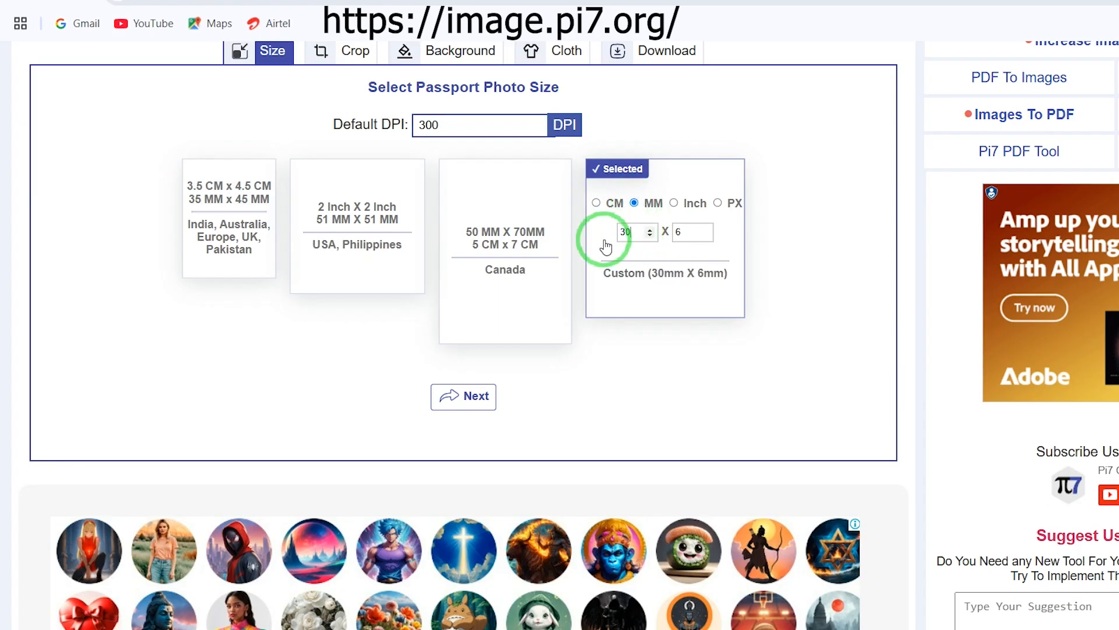
{"action": "double_click", "coordinate": [675, 236]}
{"action": "type", "text": "35"}
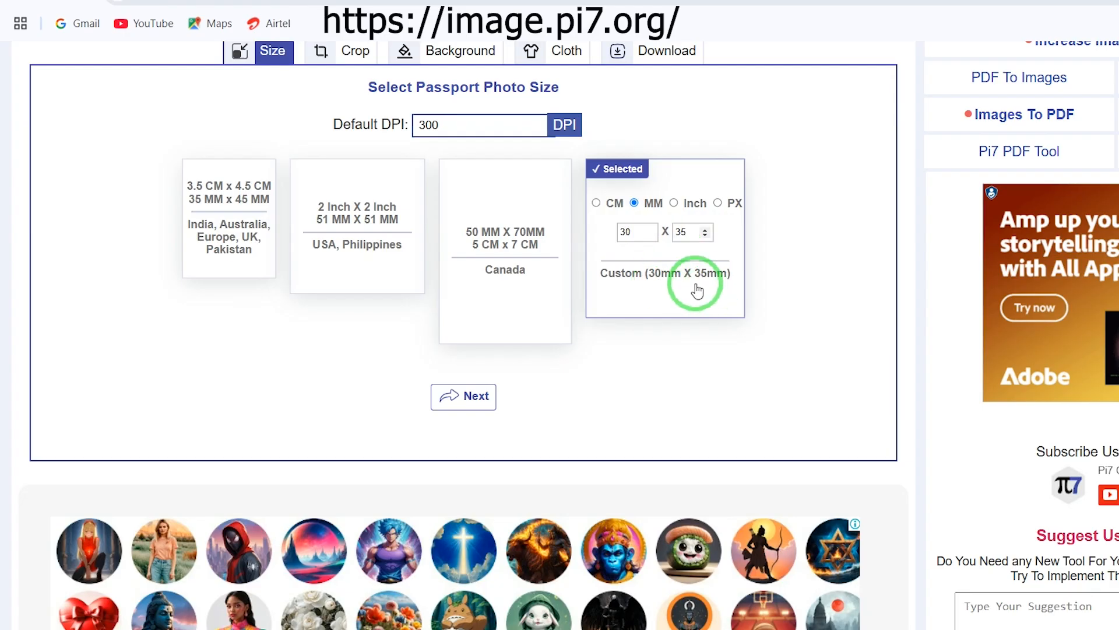
{"action": "left_click", "coordinate": [476, 398]}
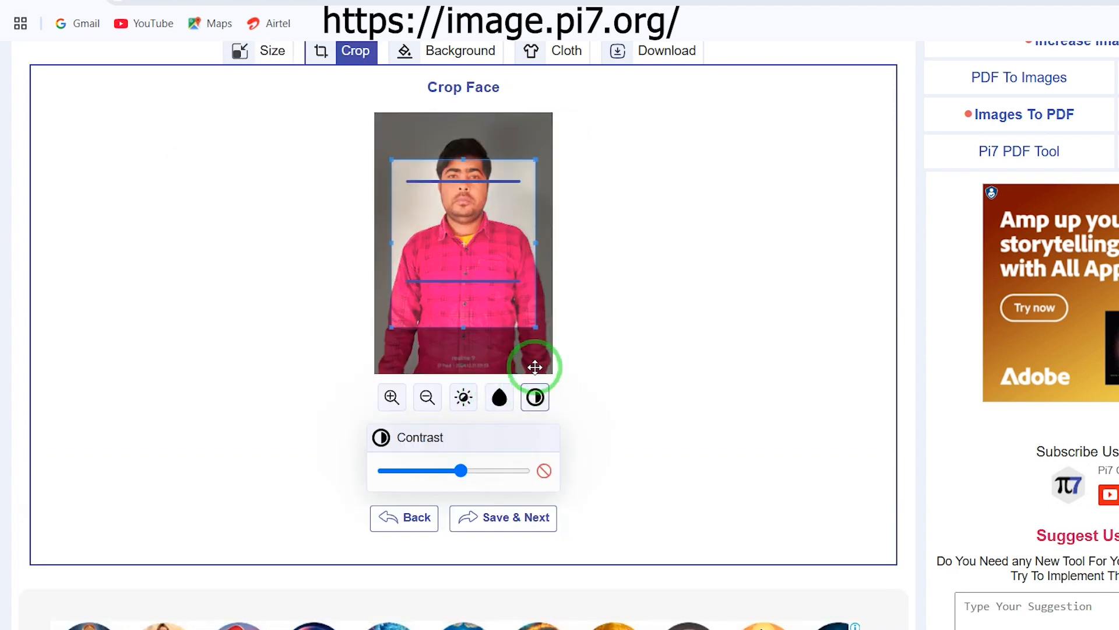
Crop the photo tightly around the head and shoulders, save it and change its background colour to blue.
{"action": "left_click_drag", "start_coordinate": [534, 328], "coordinate": [475, 257]}
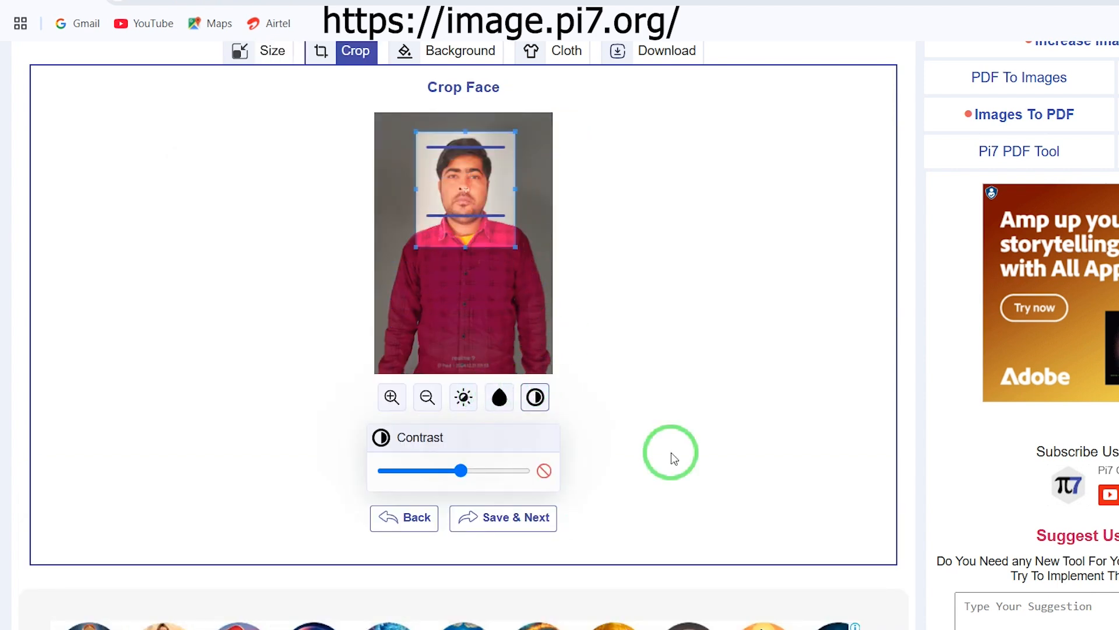
{"action": "left_click", "coordinate": [511, 524]}
{"action": "left_click", "coordinate": [630, 337]}
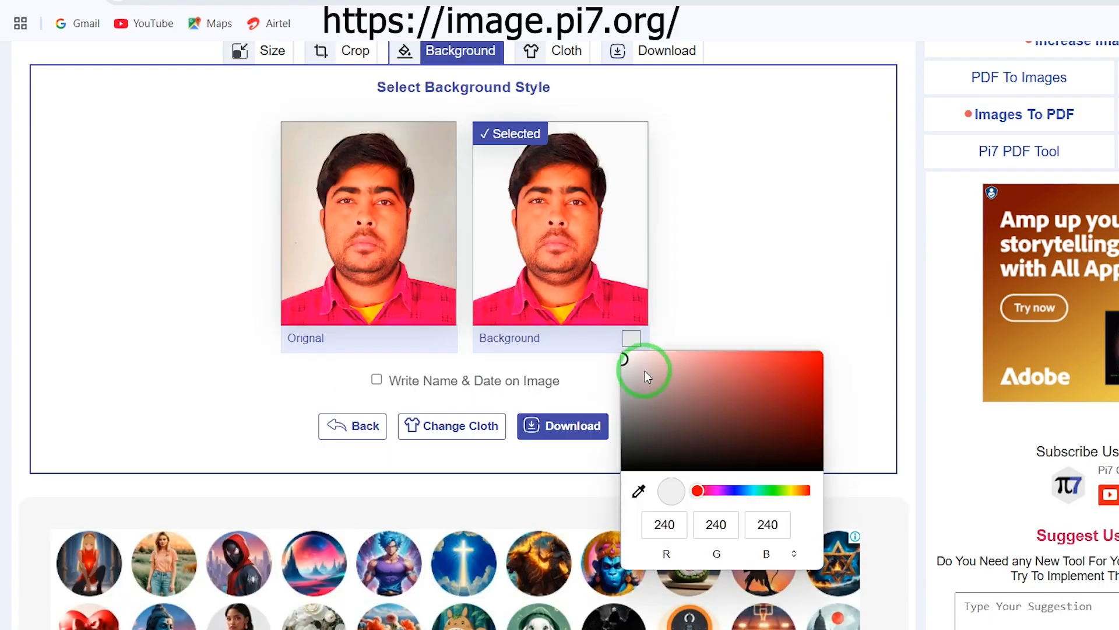
{"action": "left_click", "coordinate": [736, 491]}
{"action": "left_click_drag", "start_coordinate": [798, 373], "coordinate": [805, 368]}
{"action": "left_click", "coordinate": [573, 430]}
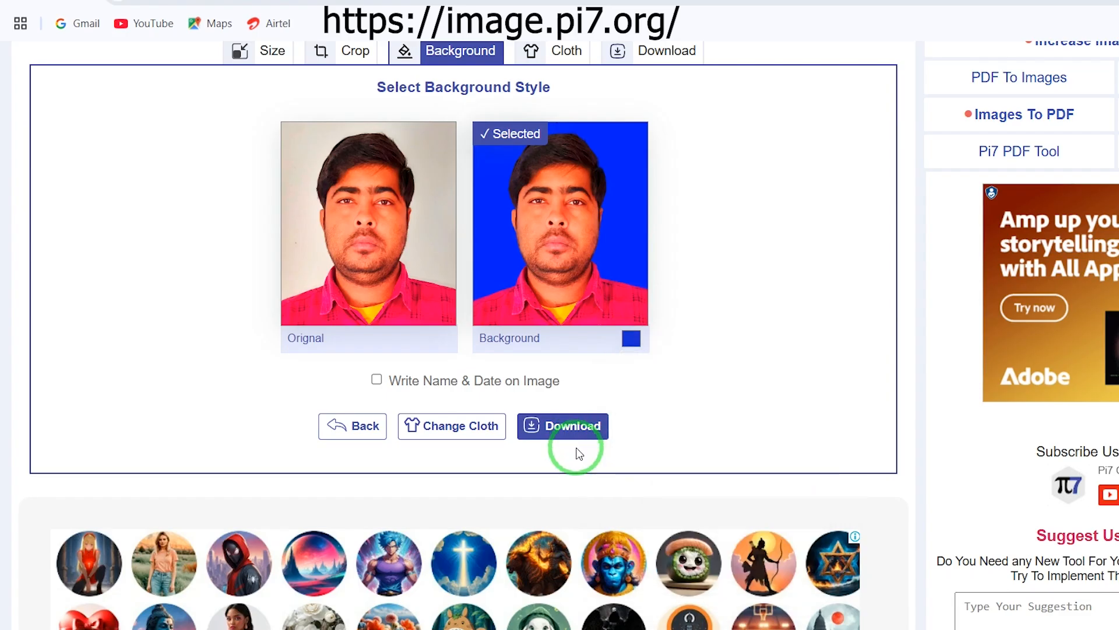
Proceed to the download options and preview the passport photos on an A4 sheet.
{"action": "left_click", "coordinate": [564, 427]}
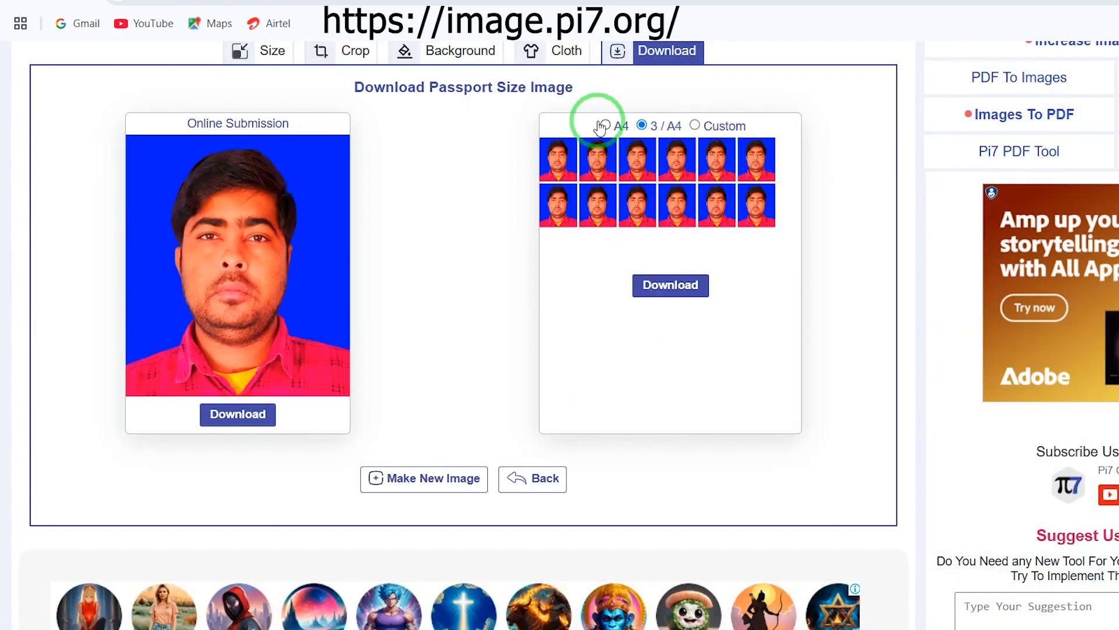
{"action": "left_click", "coordinate": [606, 125]}
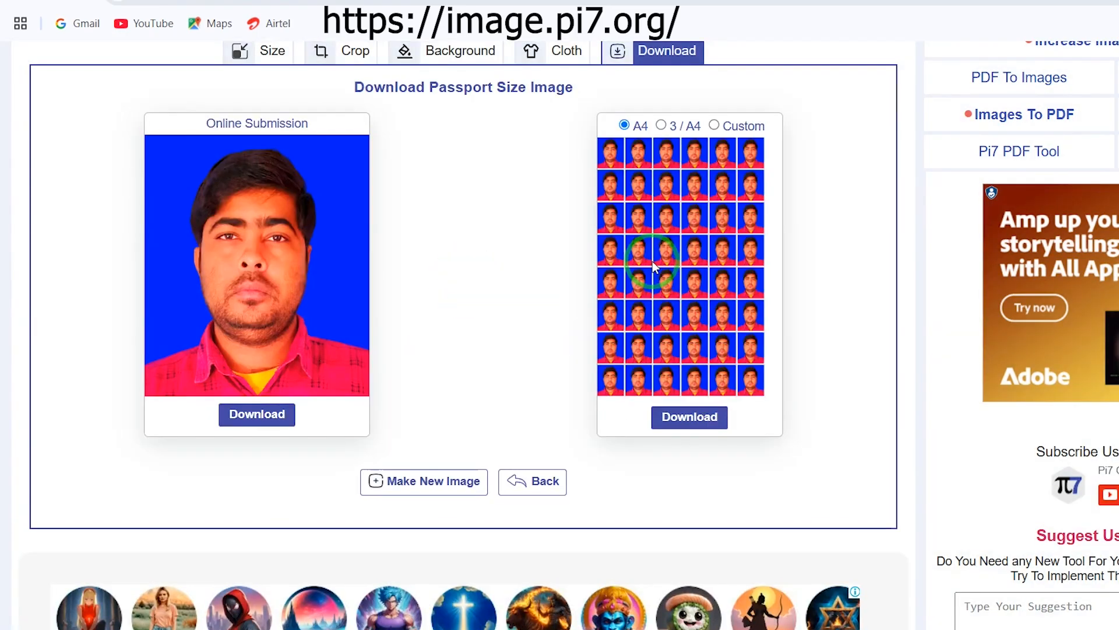
{"action": "left_click", "coordinate": [701, 264]}
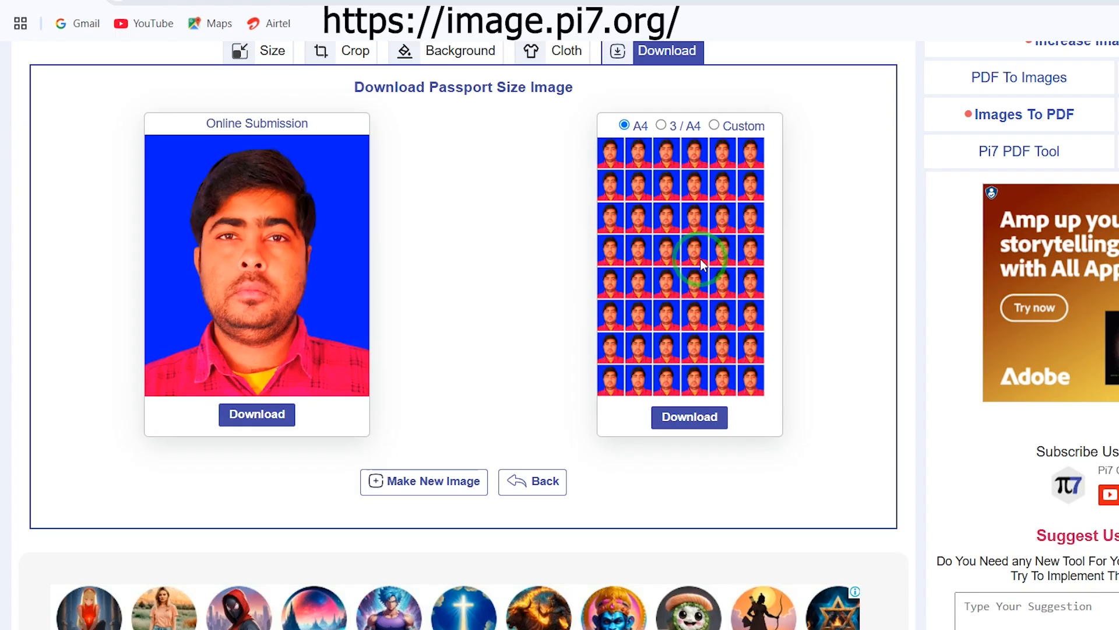
Arrange the passport photos on a custom sheet 100 mm wide and 150 mm high.
{"action": "left_click", "coordinate": [714, 126]}
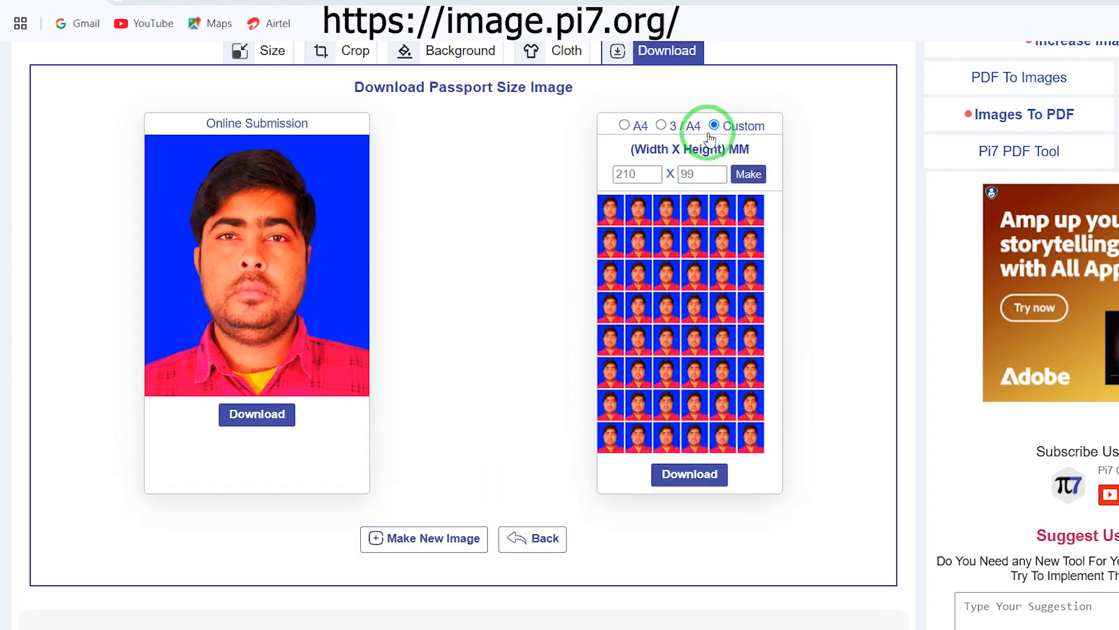
{"action": "left_click", "coordinate": [642, 174]}
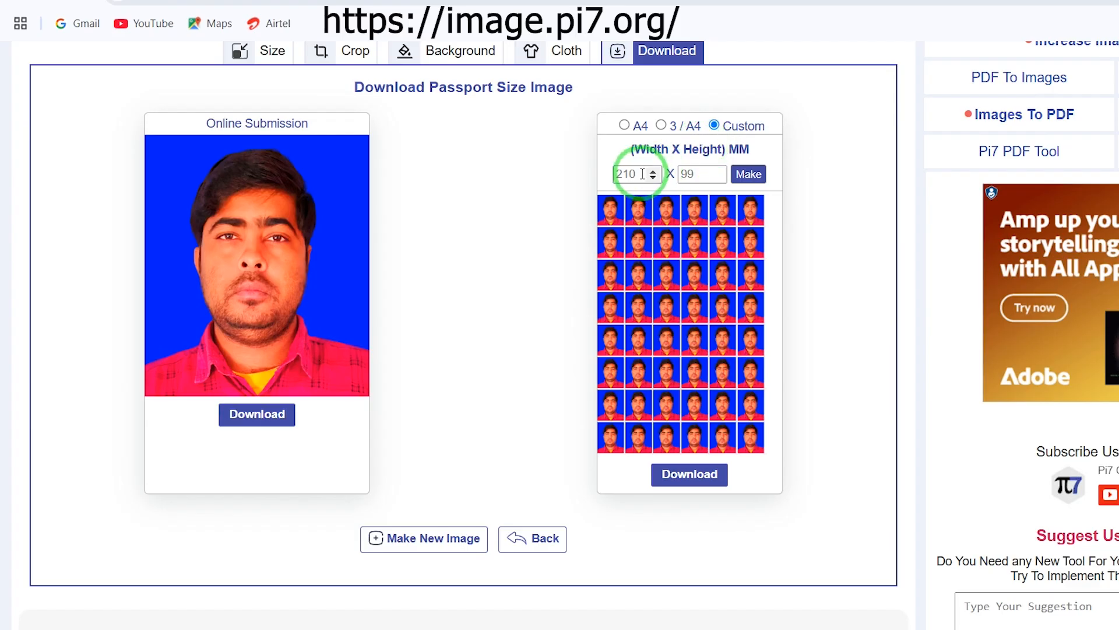
{"action": "key", "text": "ctrl+a"}
{"action": "type", "text": "100"}
{"action": "left_click", "coordinate": [683, 174]}
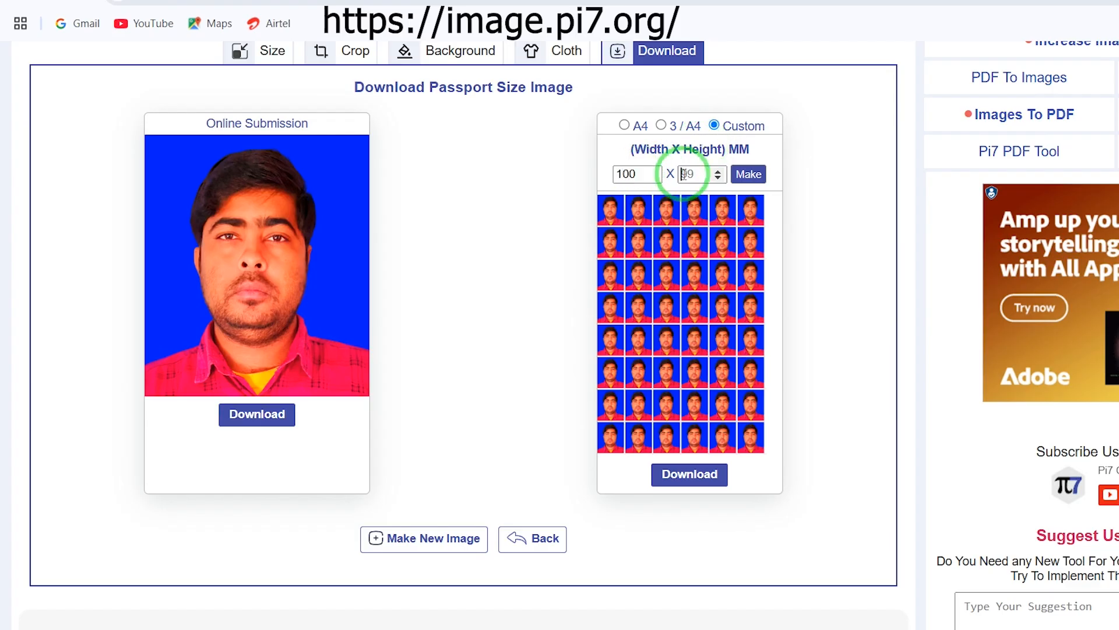
{"action": "key", "text": "ctrl+a"}
{"action": "type", "text": "150"}
{"action": "left_click", "coordinate": [748, 174]}
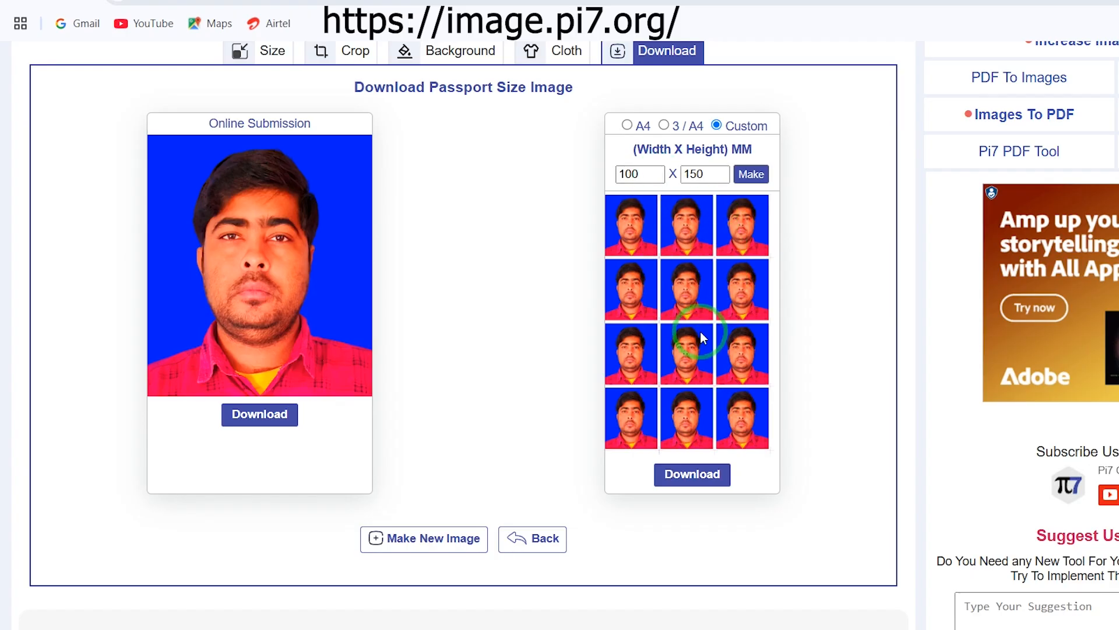
Change the custom sheet to 150 mm wide and 100 mm high, regenerate the layout and download it.
{"action": "left_click_drag", "start_coordinate": [637, 175], "coordinate": [601, 185]}
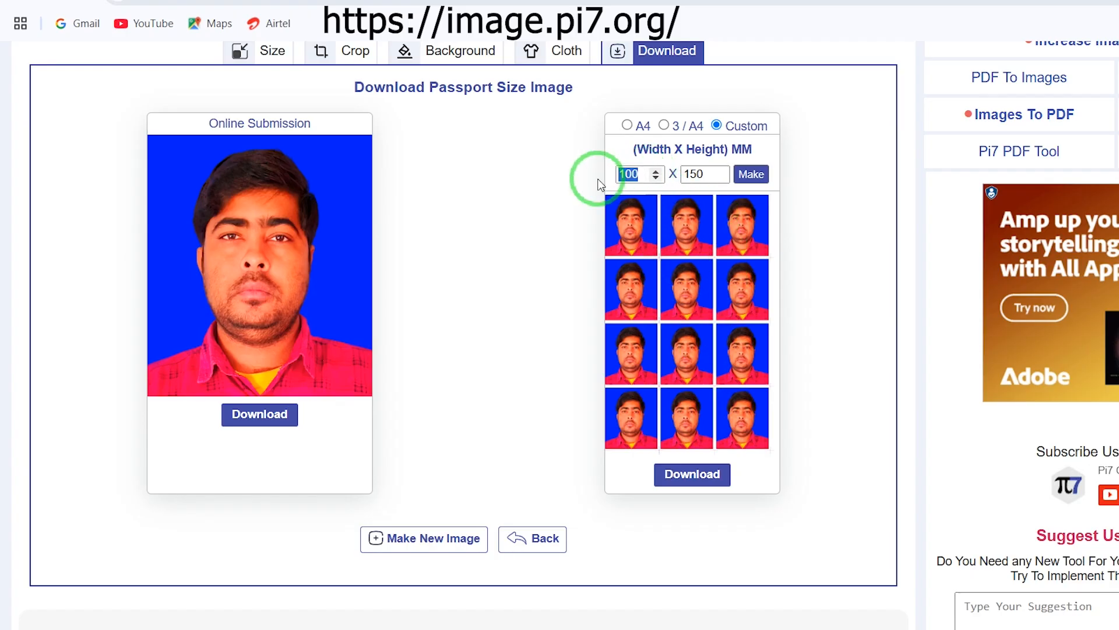
{"action": "type", "text": "150"}
{"action": "key", "text": "Tab"}
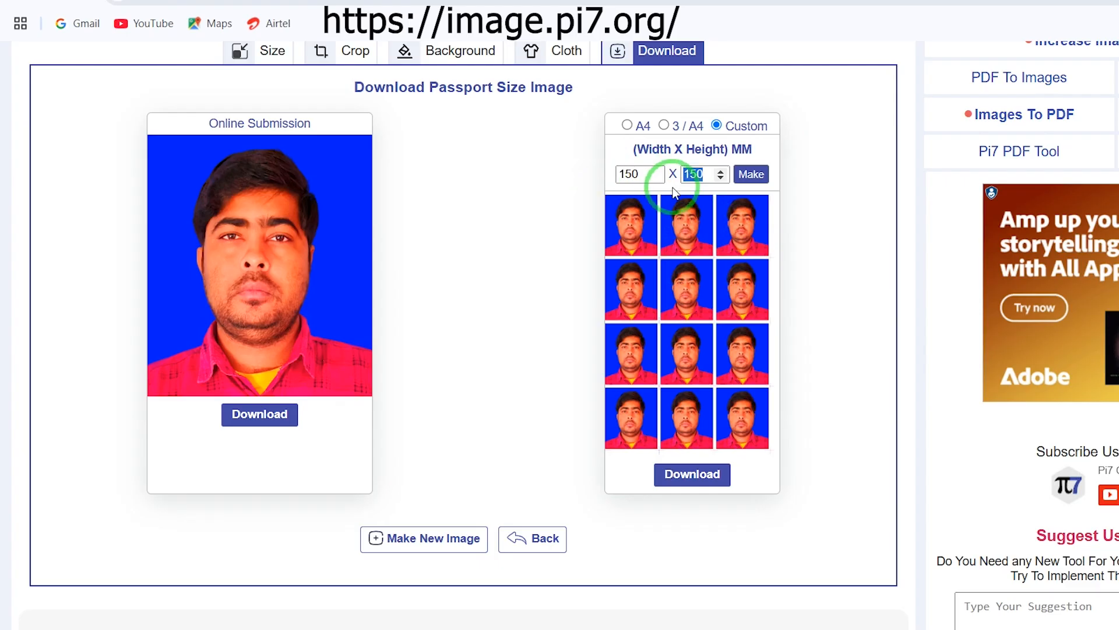
{"action": "type", "text": "100"}
{"action": "key", "text": "Return"}
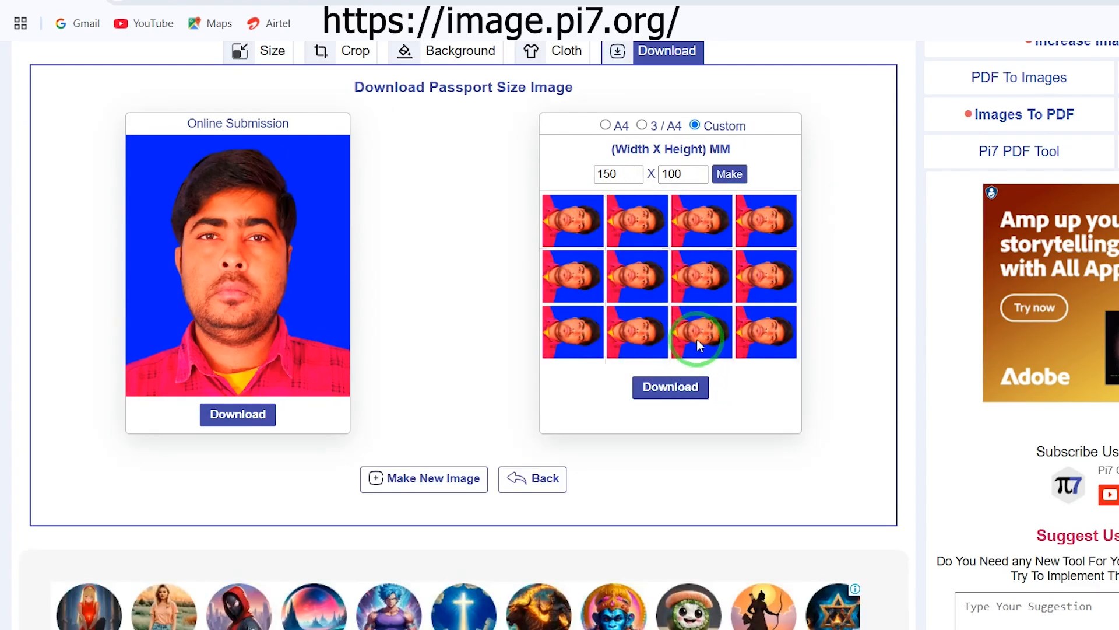
{"action": "left_click", "coordinate": [679, 398]}
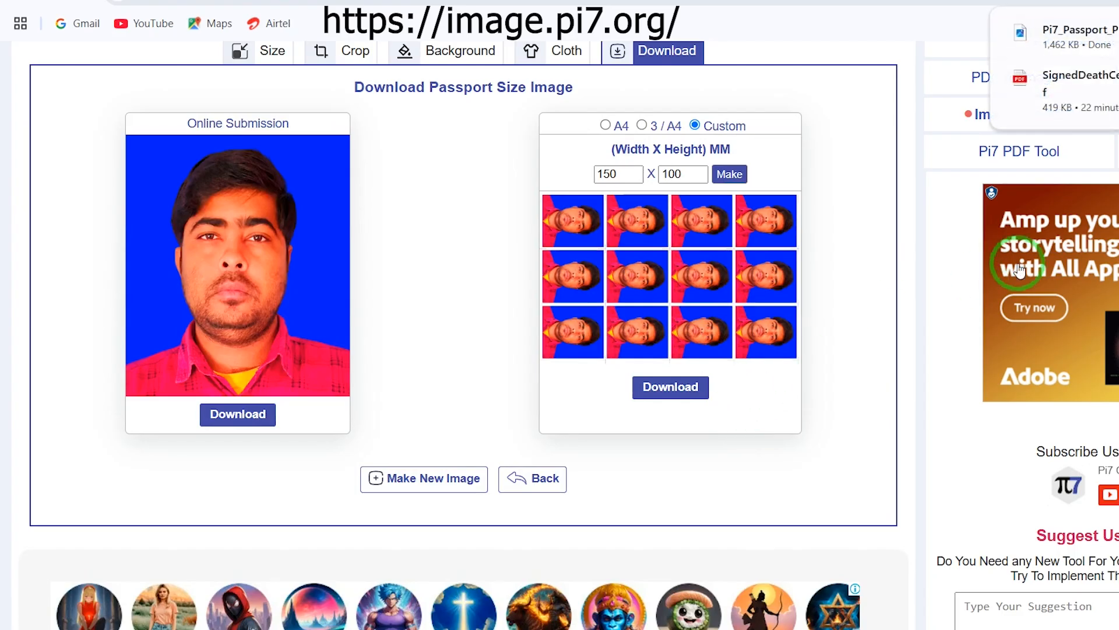
{"action": "left_click", "coordinate": [1110, 36]}
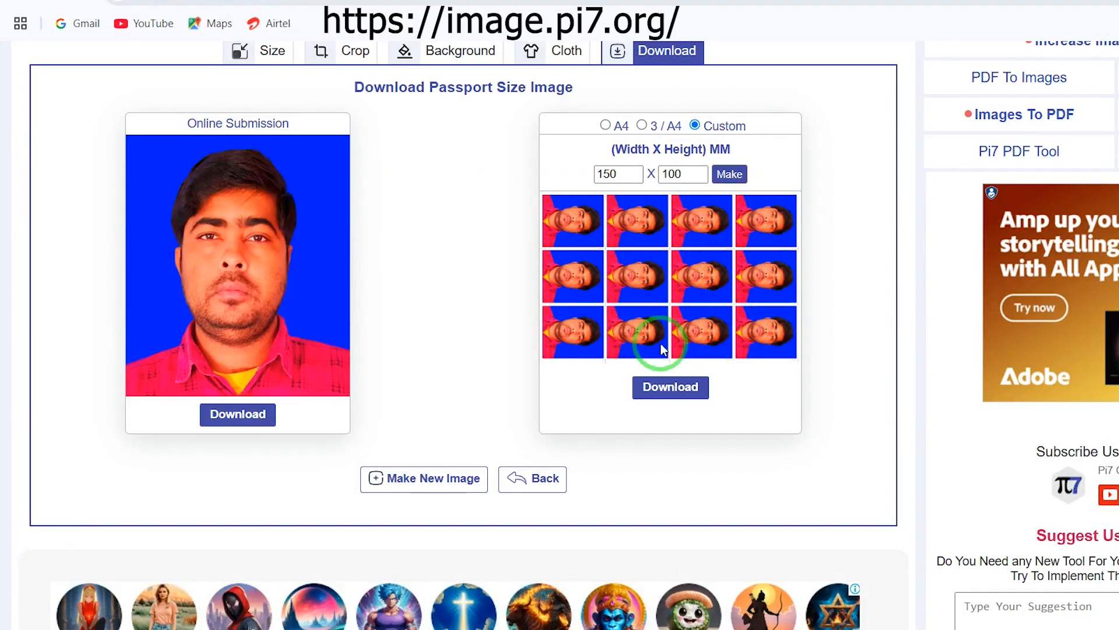
Look through the site's image editing, image conversion and image compression tools.
{"action": "scroll", "coordinate": [575, 462], "scroll_direction": "down", "scroll_amount": 10}
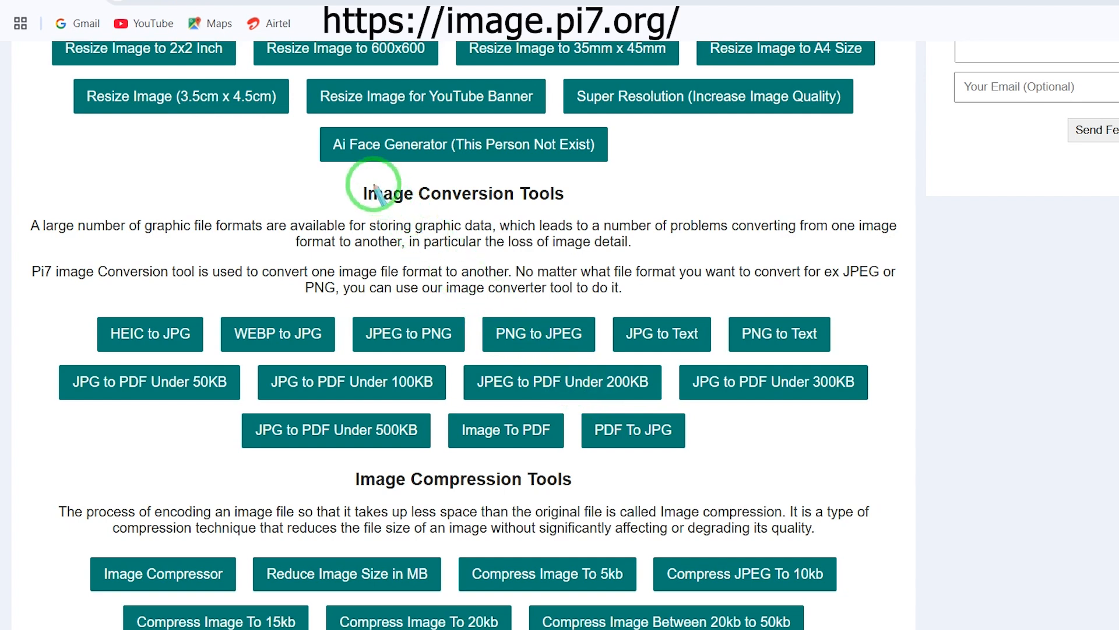
{"action": "mouse_move", "coordinate": [345, 178]}
{"action": "left_mouse_down"}
{"action": "mouse_move", "coordinate": [379, 201]}
{"action": "mouse_move", "coordinate": [578, 216]}
{"action": "left_mouse_up"}
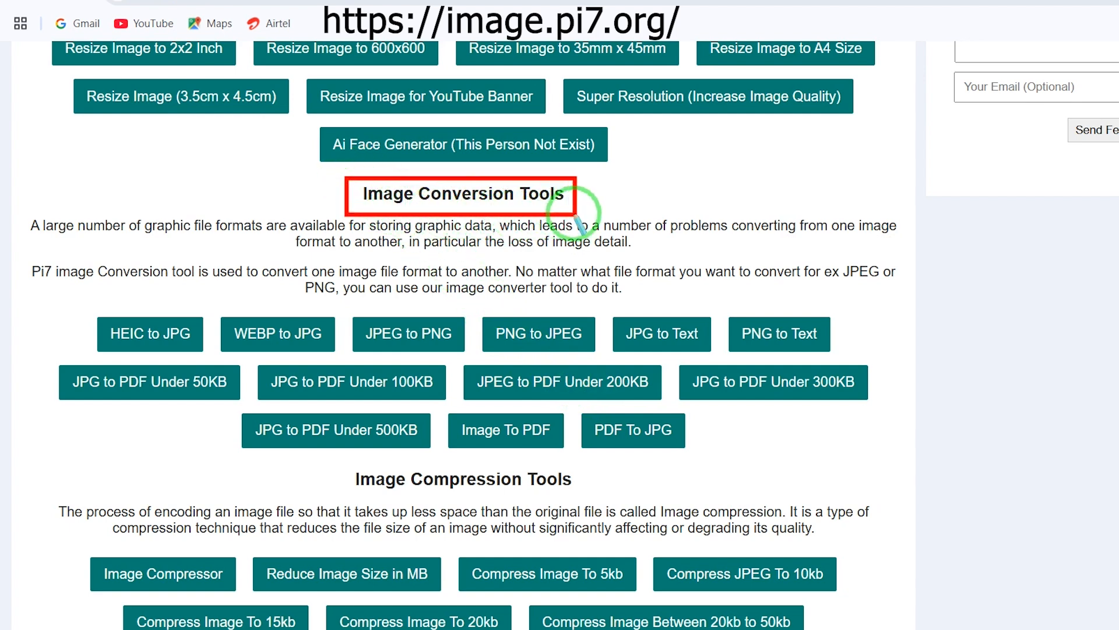
{"action": "mouse_move", "coordinate": [37, 293]}
{"action": "left_mouse_down"}
{"action": "mouse_move", "coordinate": [230, 424]}
{"action": "mouse_move", "coordinate": [522, 466]}
{"action": "mouse_move", "coordinate": [783, 448]}
{"action": "mouse_move", "coordinate": [874, 453]}
{"action": "left_mouse_up"}
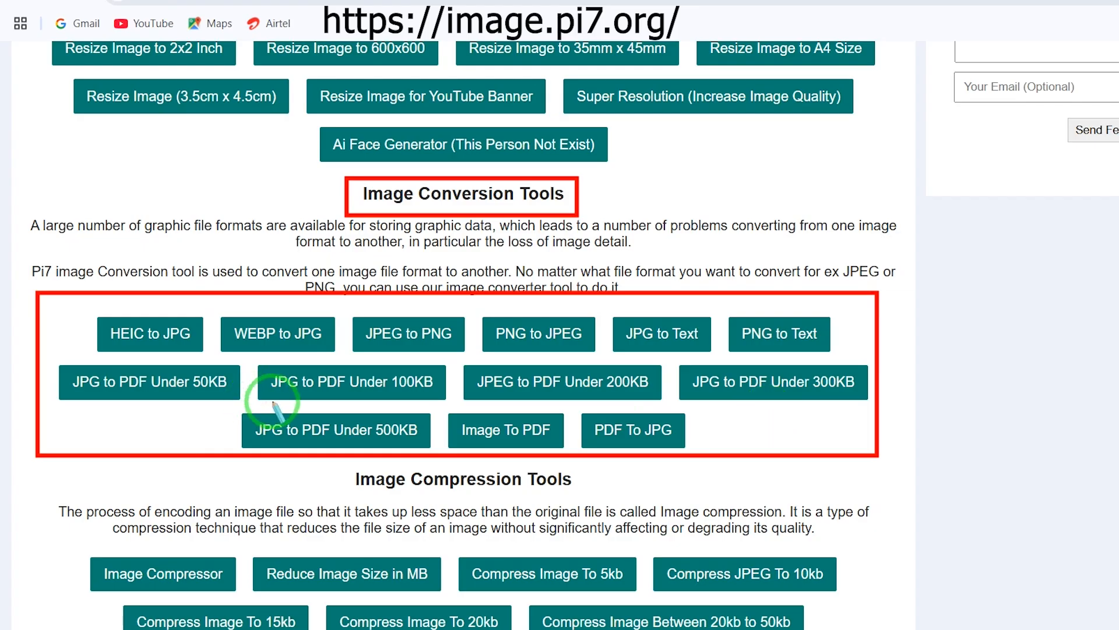
{"action": "scroll", "coordinate": [400, 420], "scroll_direction": "down", "scroll_amount": 4}
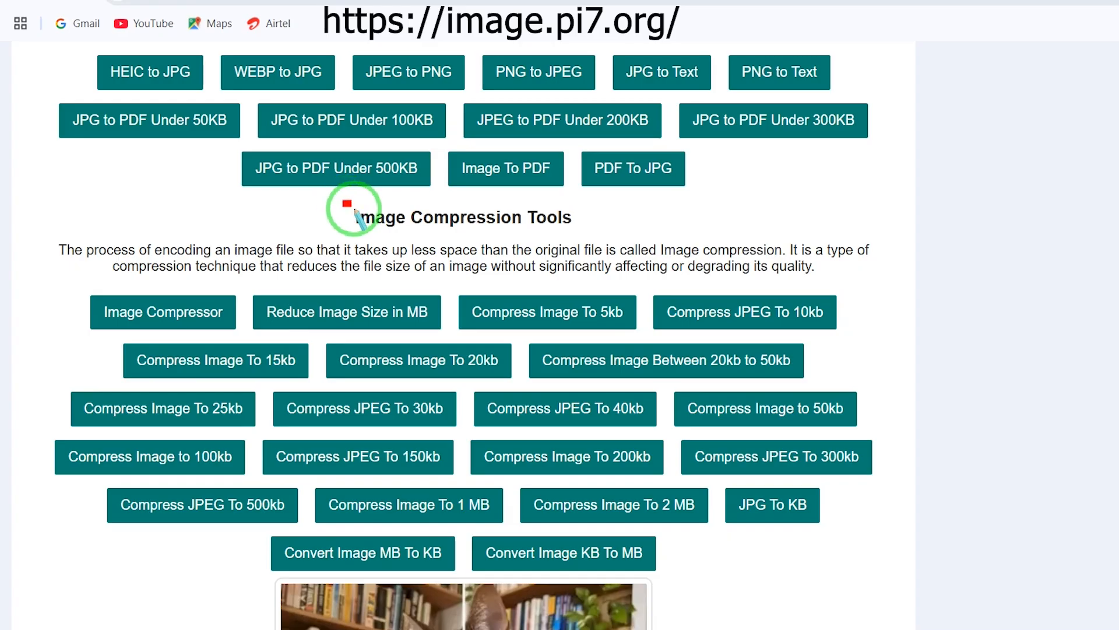
{"action": "left_click_drag", "start_coordinate": [344, 202], "coordinate": [582, 234]}
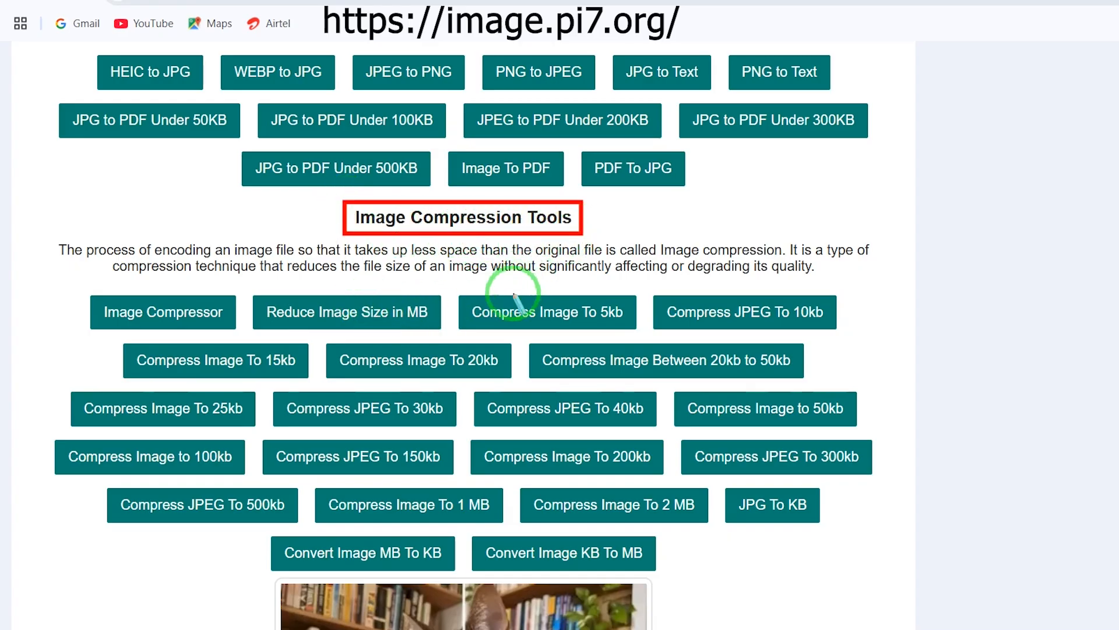
{"action": "mouse_move", "coordinate": [80, 284]}
{"action": "left_mouse_down"}
{"action": "mouse_move", "coordinate": [169, 408]}
{"action": "mouse_move", "coordinate": [891, 574]}
{"action": "mouse_move", "coordinate": [891, 592]}
{"action": "left_mouse_up"}
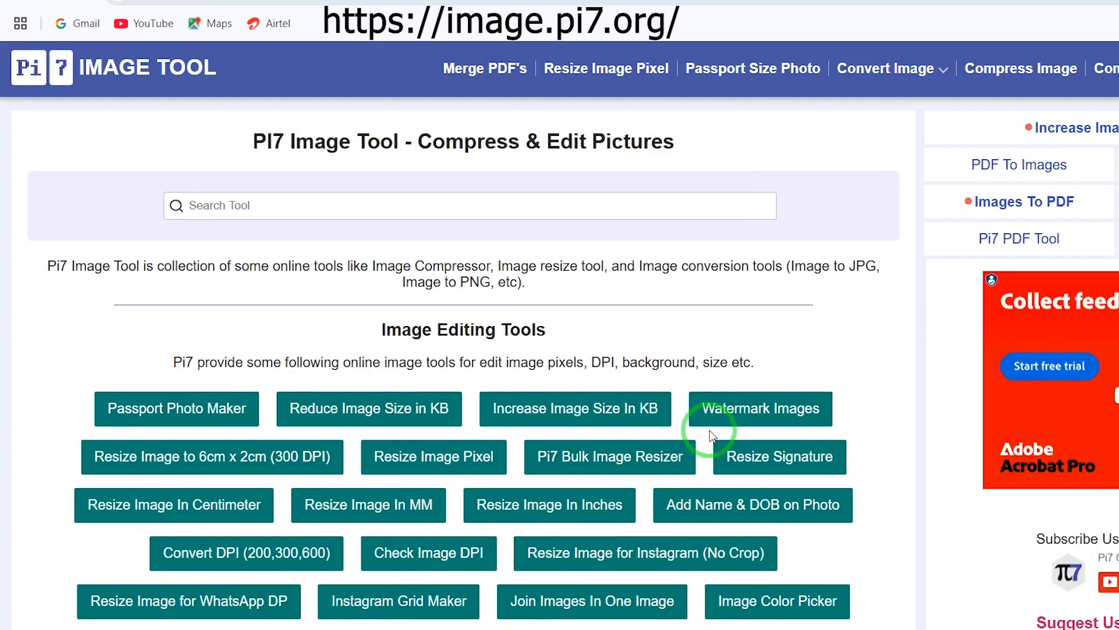
{"action": "scroll", "coordinate": [709, 429], "scroll_direction": "down", "scroll_amount": 10}
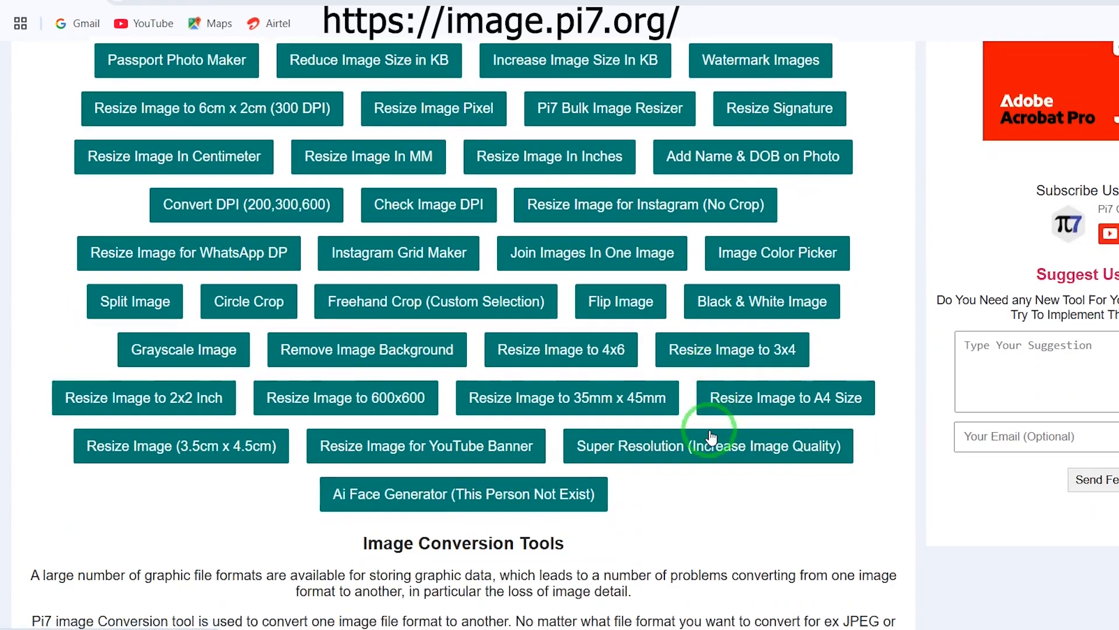
{"action": "scroll", "coordinate": [710, 435], "scroll_direction": "down", "scroll_amount": 3}
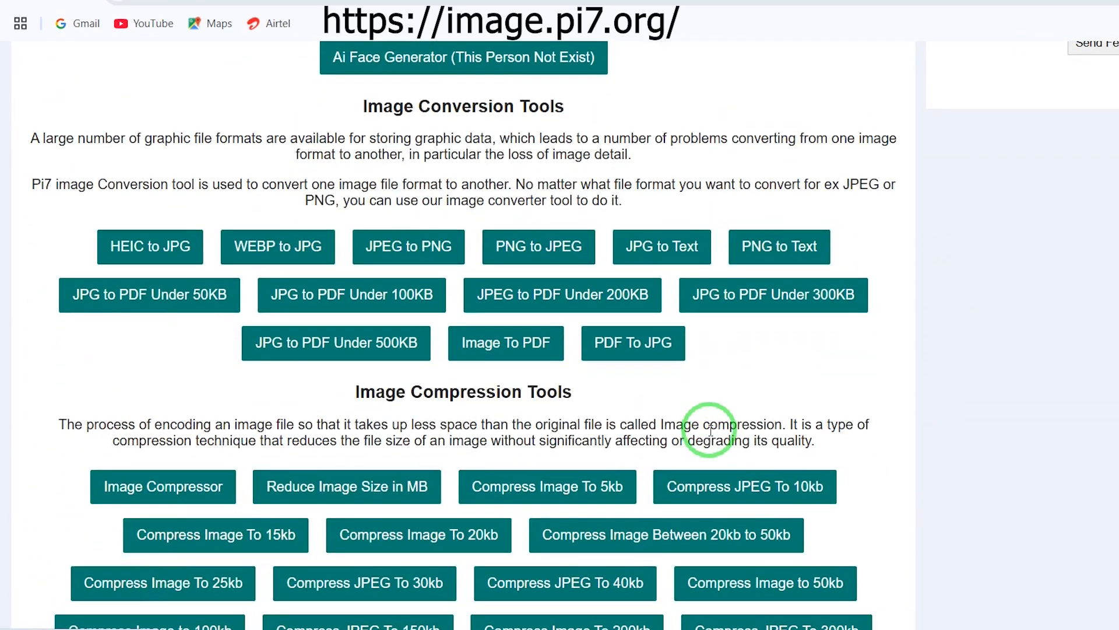
{"action": "scroll", "coordinate": [342, 341], "scroll_direction": "up", "scroll_amount": 10}
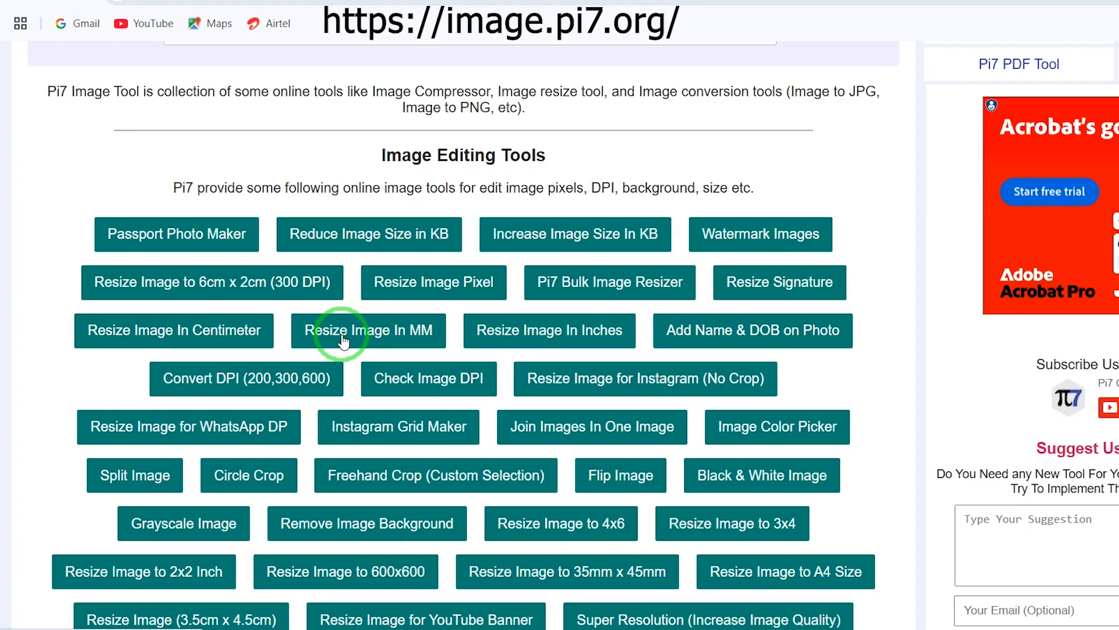
{"action": "scroll", "coordinate": [342, 341], "scroll_direction": "down", "scroll_amount": 2}
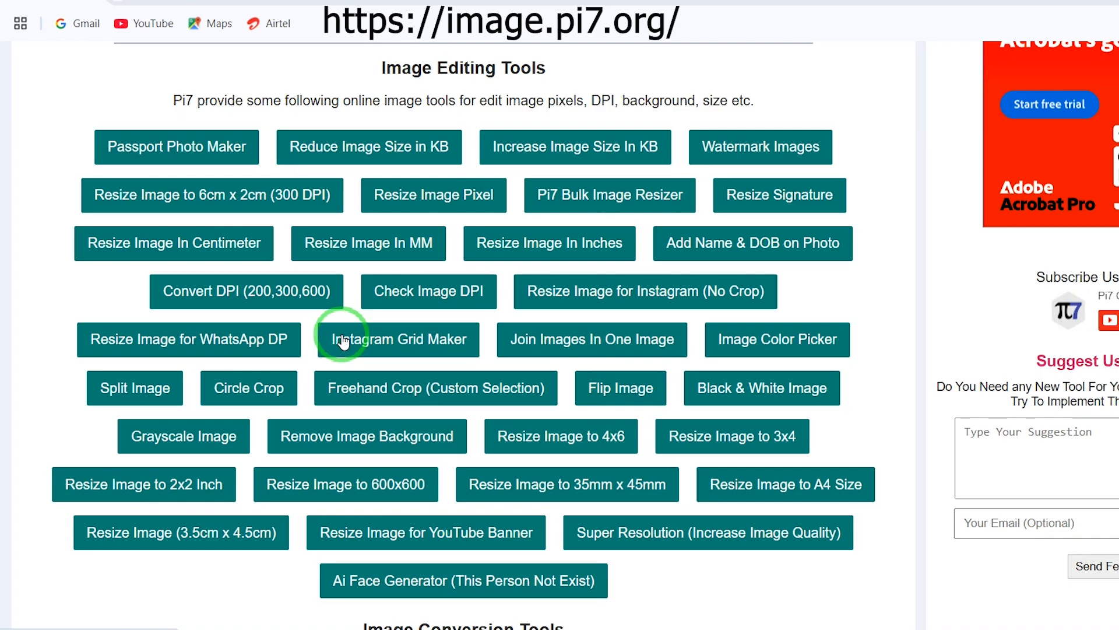
{"action": "scroll", "coordinate": [548, 306], "scroll_direction": "up", "scroll_amount": 3}
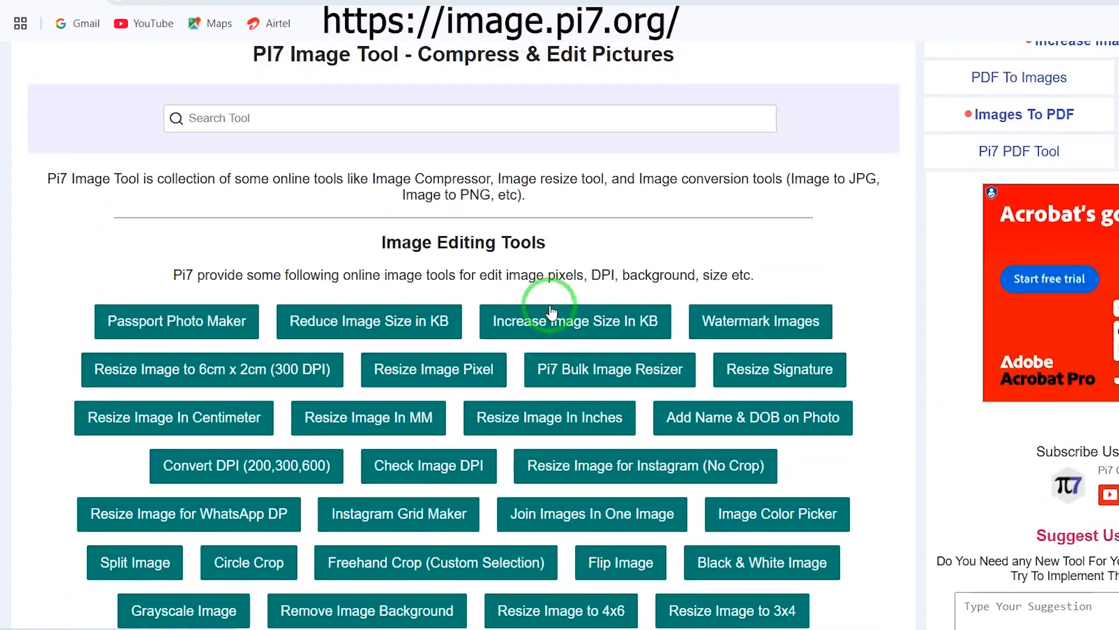